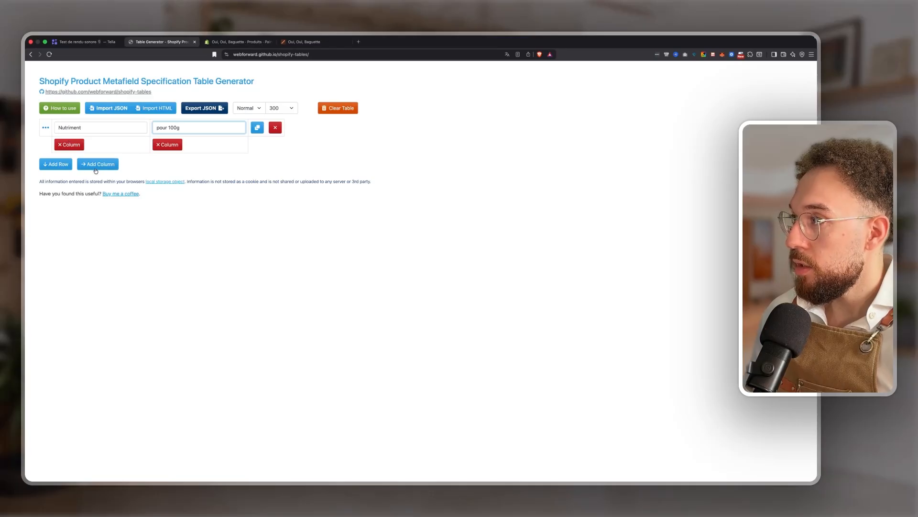
Add table rows for Énergie with 1937 kJ / 463 kcal and Matières grasses with 21 g, plus another row.
{"action": "left_click", "coordinate": [65, 169]}
{"action": "left_click", "coordinate": [64, 143]}
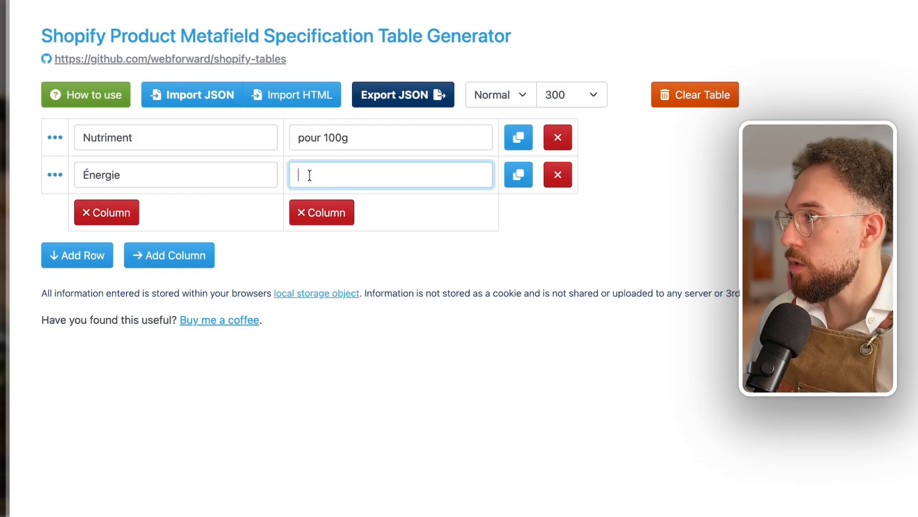
{"action": "left_click", "coordinate": [70, 262]}
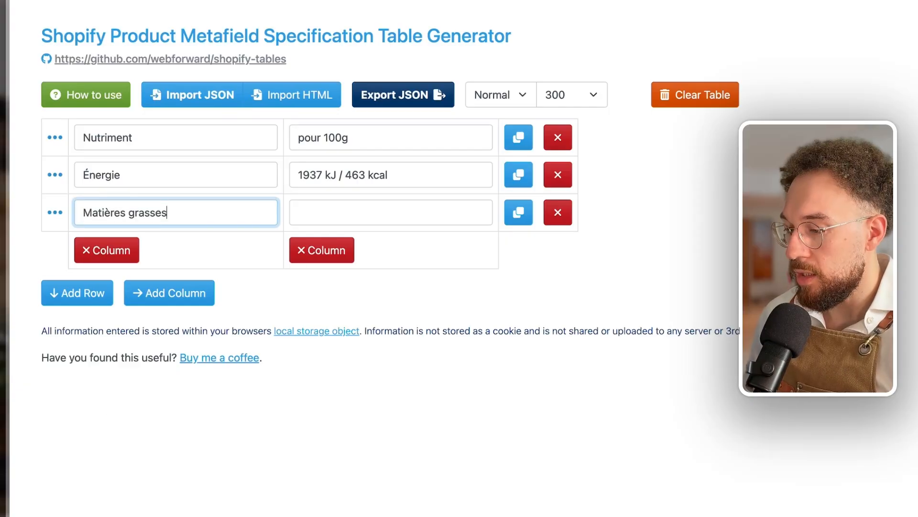
{"action": "left_click", "coordinate": [318, 212]}
{"action": "type", "text": "21 g\""}
{"action": "left_click", "coordinate": [109, 296]}
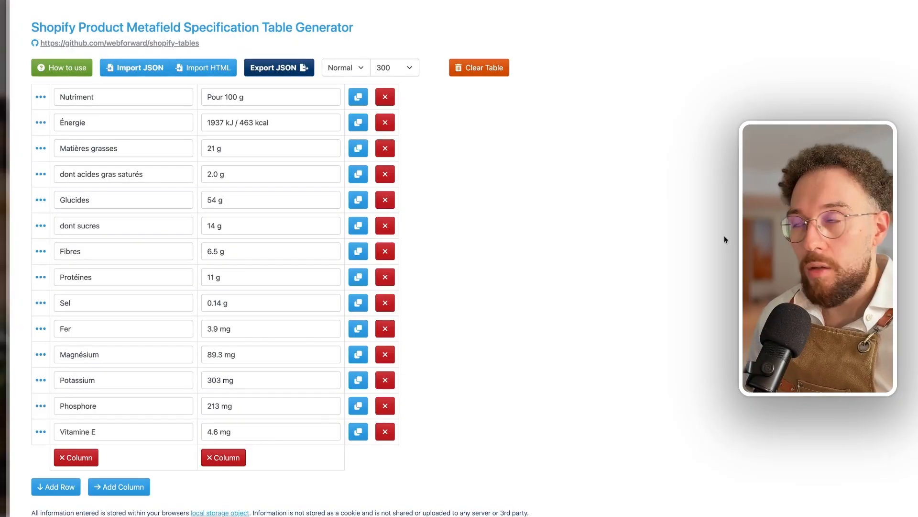
Export the nutrition table as JSON, paste it formatted into the Tableau metafield of the Pain de campagne product, and save.
{"action": "left_click", "coordinate": [270, 68]}
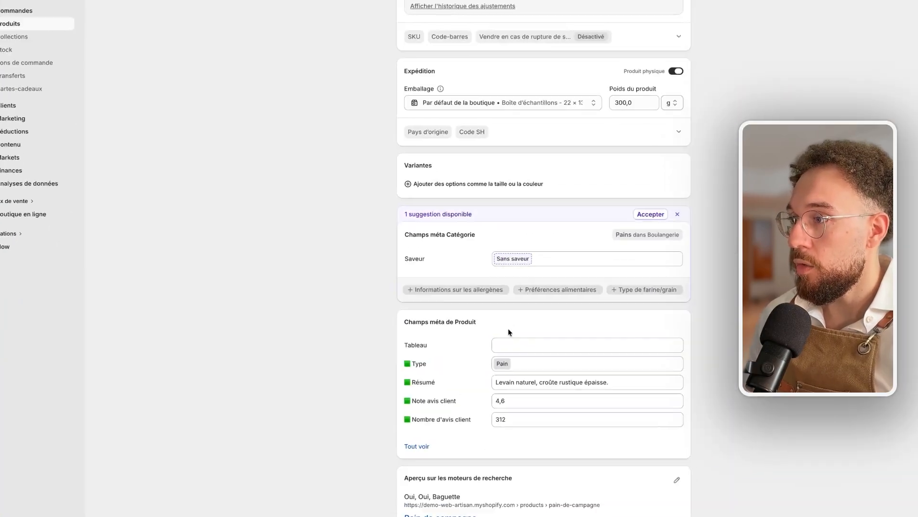
{"action": "left_click", "coordinate": [508, 330]}
{"action": "key", "text": "ctrl+v"}
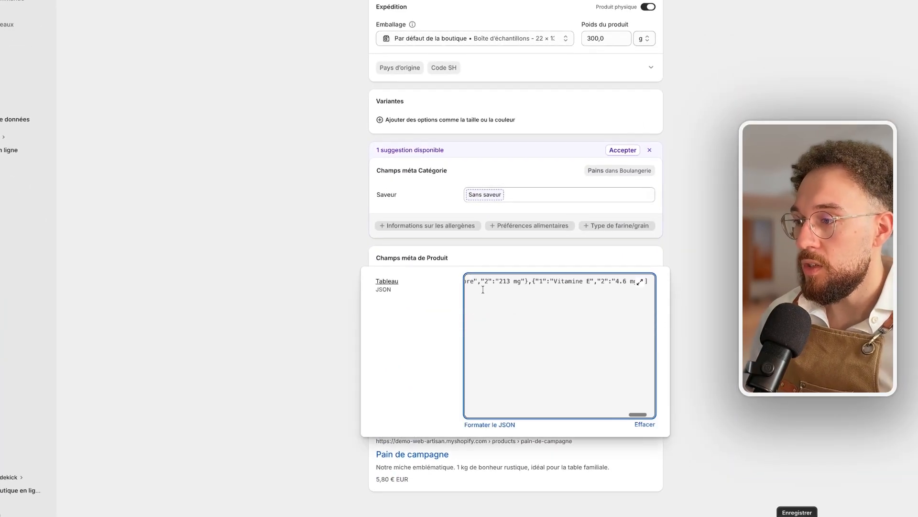
{"action": "left_click", "coordinate": [489, 427]}
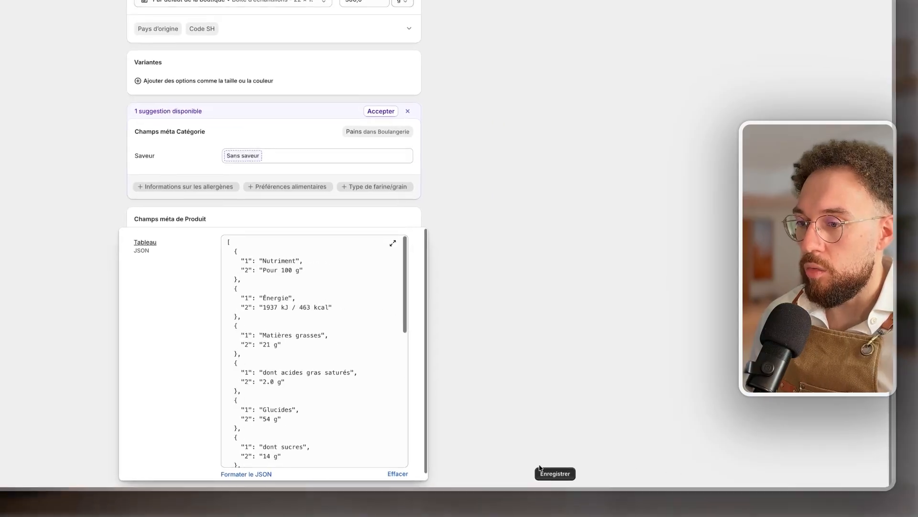
{"action": "left_click", "coordinate": [784, 511]}
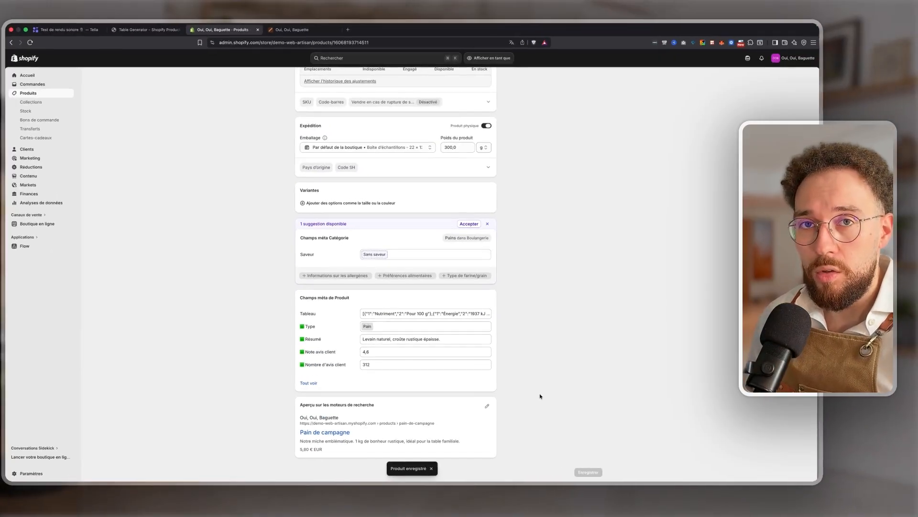
{"action": "scroll", "coordinate": [448, 357], "scroll_direction": "up", "scroll_amount": 10}
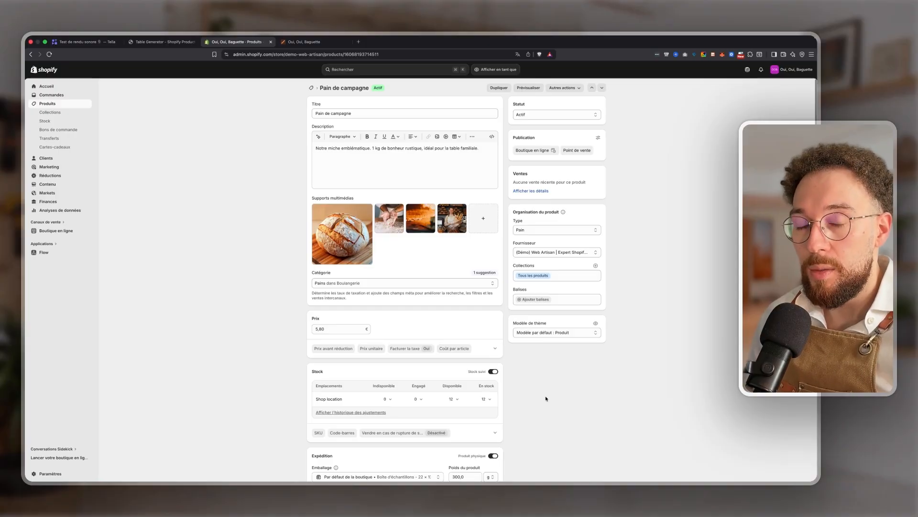
{"action": "scroll", "coordinate": [547, 398], "scroll_direction": "down", "scroll_amount": 10}
{"action": "scroll", "coordinate": [547, 398], "scroll_direction": "up", "scroll_amount": 5}
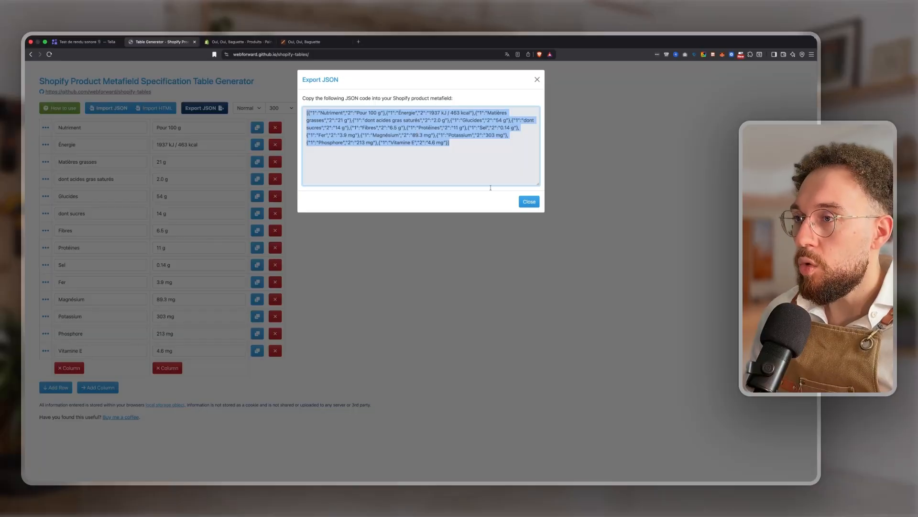
Replace the generator's table with the clothing size chart for sizes S to XXL and export it as JSON.
{"action": "left_click", "coordinate": [524, 205]}
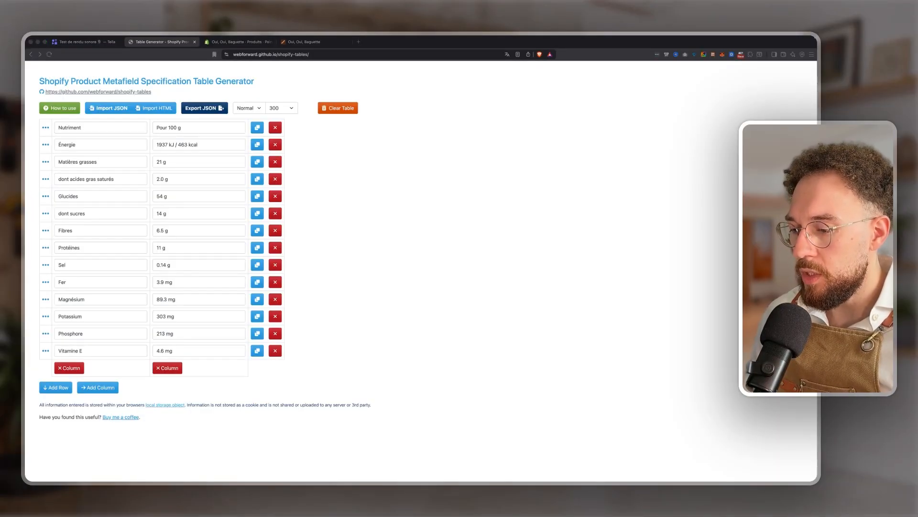
{"action": "left_click", "coordinate": [142, 111]}
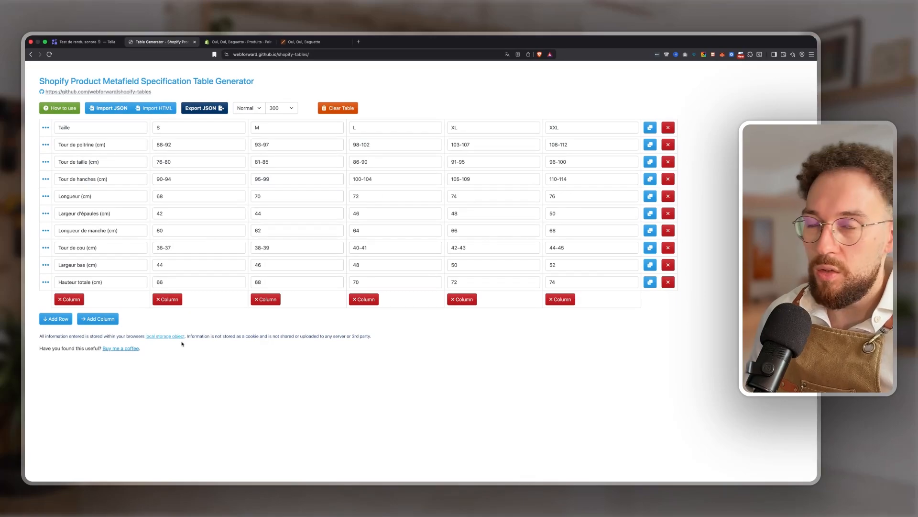
{"action": "left_click", "coordinate": [205, 108]}
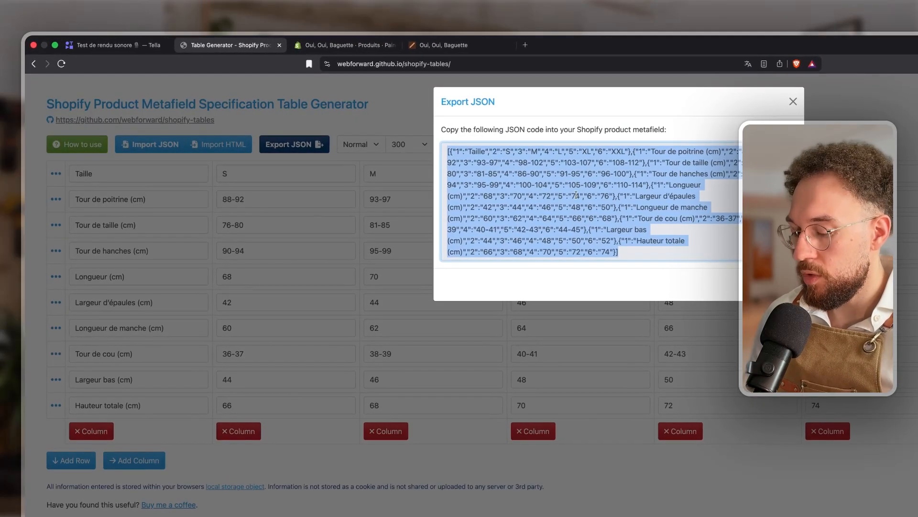
In the Shopify admin, paste the size chart JSON into the Tableau metafield of the Vêtement product and save it.
{"action": "left_click", "coordinate": [376, 48]}
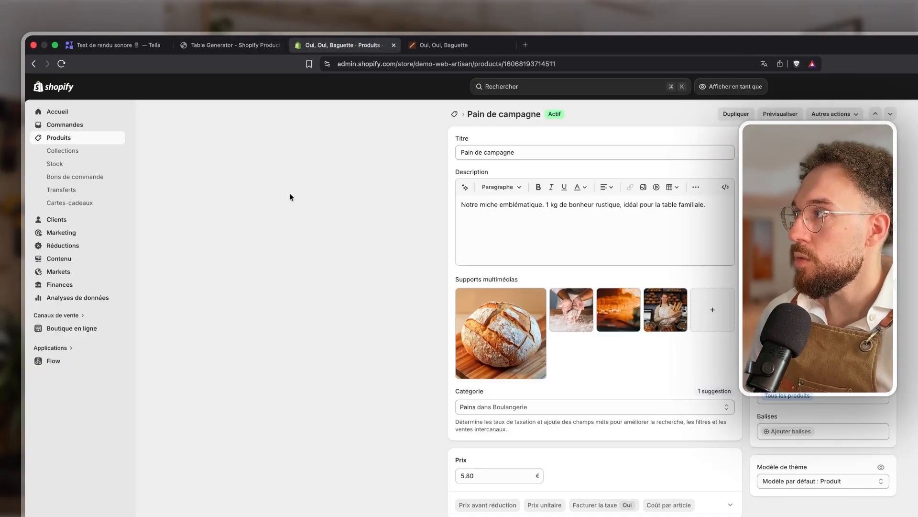
{"action": "left_click", "coordinate": [73, 144]}
{"action": "left_click", "coordinate": [196, 177]}
{"action": "scroll", "coordinate": [499, 293], "scroll_direction": "down", "scroll_amount": 10}
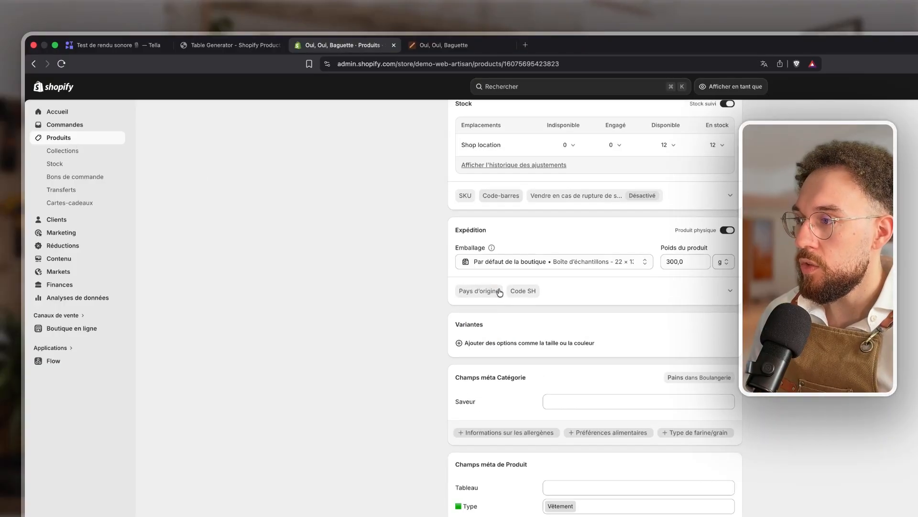
{"action": "left_click", "coordinate": [556, 463]}
{"action": "key", "text": "super+v"}
{"action": "left_click", "coordinate": [747, 86]}
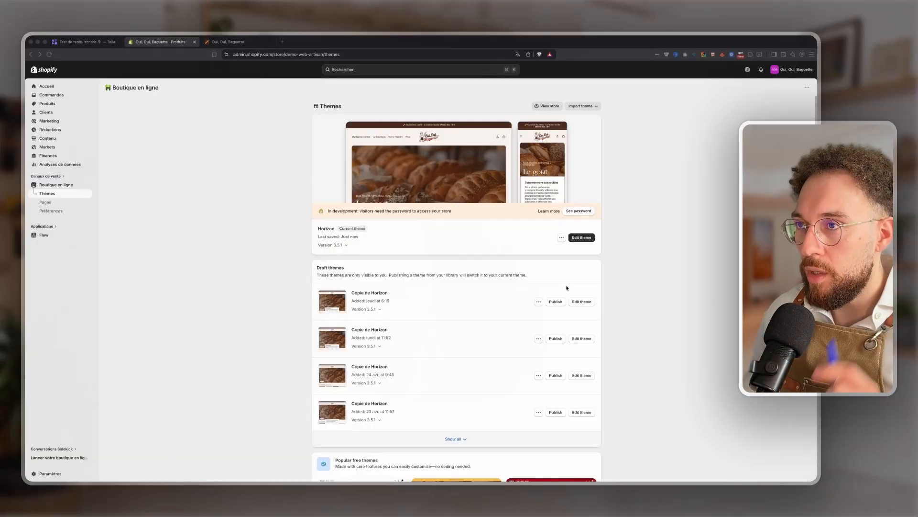
Duplicate the current Horizon theme and rename the copy as BACKUP.
{"action": "left_click", "coordinate": [549, 245]}
{"action": "left_click", "coordinate": [505, 290]}
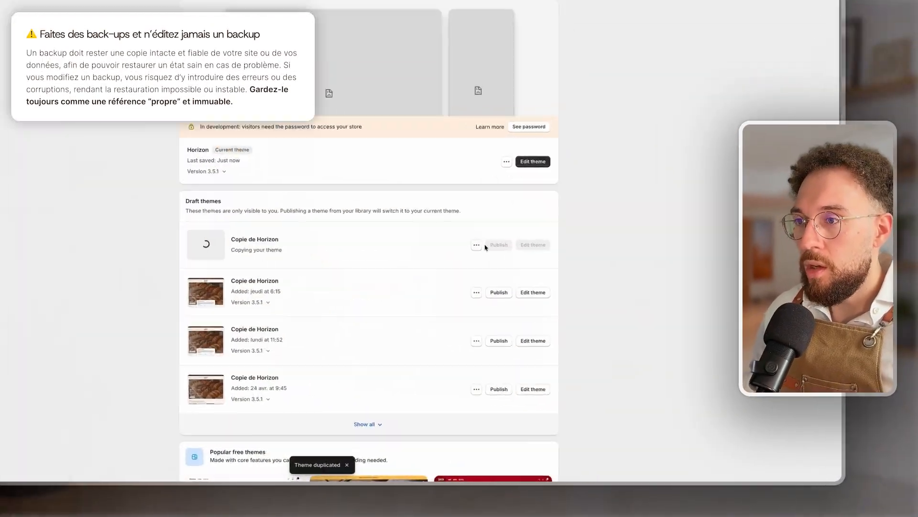
{"action": "left_click", "coordinate": [538, 300]}
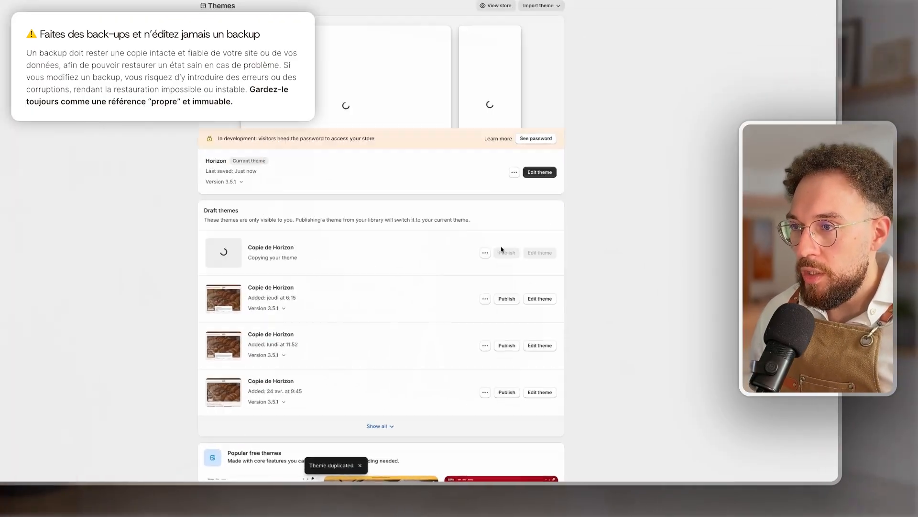
{"action": "left_click", "coordinate": [539, 301]}
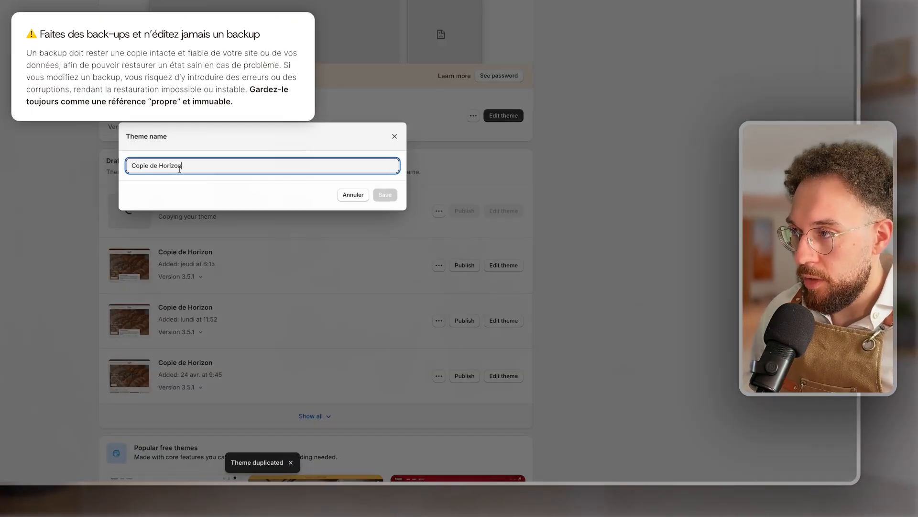
{"action": "key", "text": "ctrl+a"}
{"action": "type", "text": "BACKUP"}
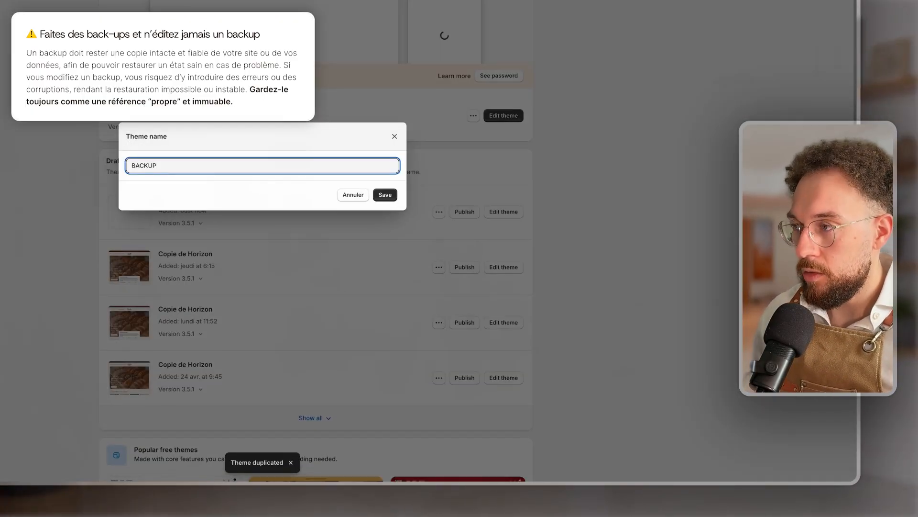
{"action": "left_click", "coordinate": [378, 194]}
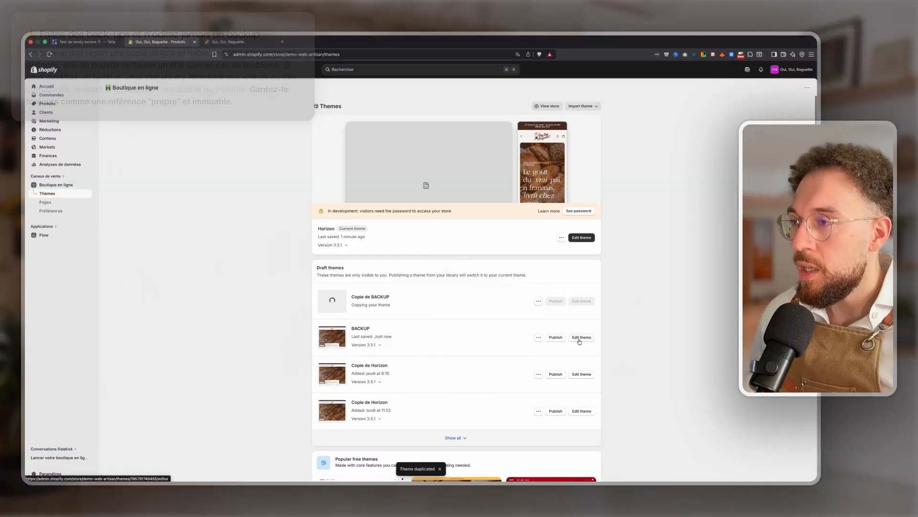
Open the current Horizon theme for editing on the default product template and expand its Section personnalisée.
{"action": "left_click", "coordinate": [578, 237]}
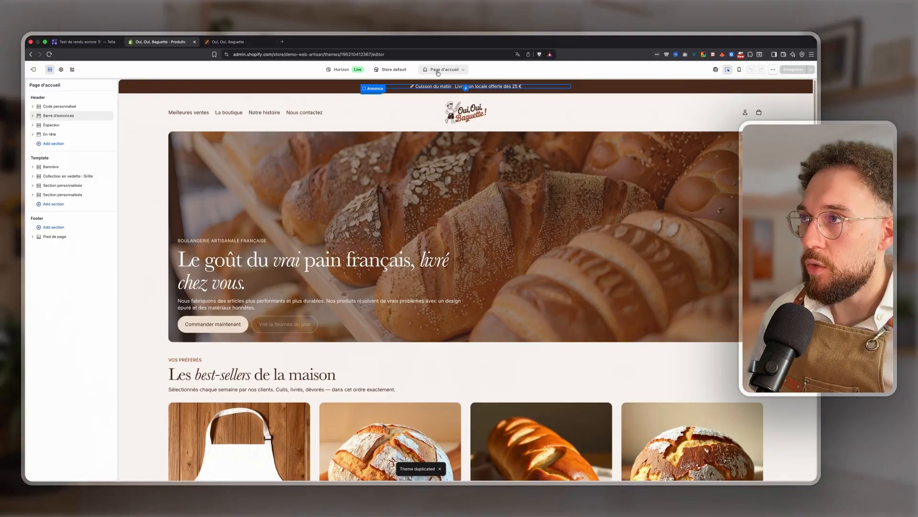
{"action": "left_click", "coordinate": [420, 107]}
{"action": "left_click", "coordinate": [421, 113]}
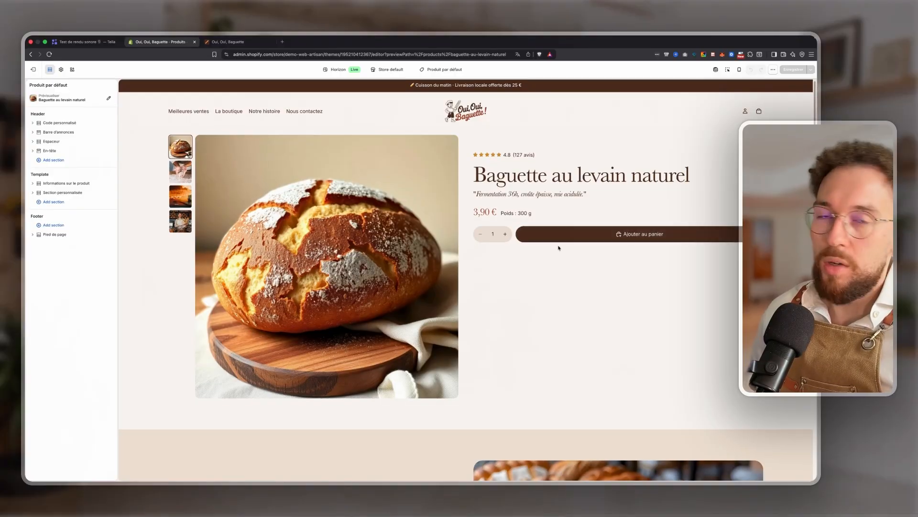
{"action": "scroll", "coordinate": [329, 121], "scroll_direction": "down", "scroll_amount": 3}
{"action": "scroll", "coordinate": [329, 121], "scroll_direction": "down", "scroll_amount": 2}
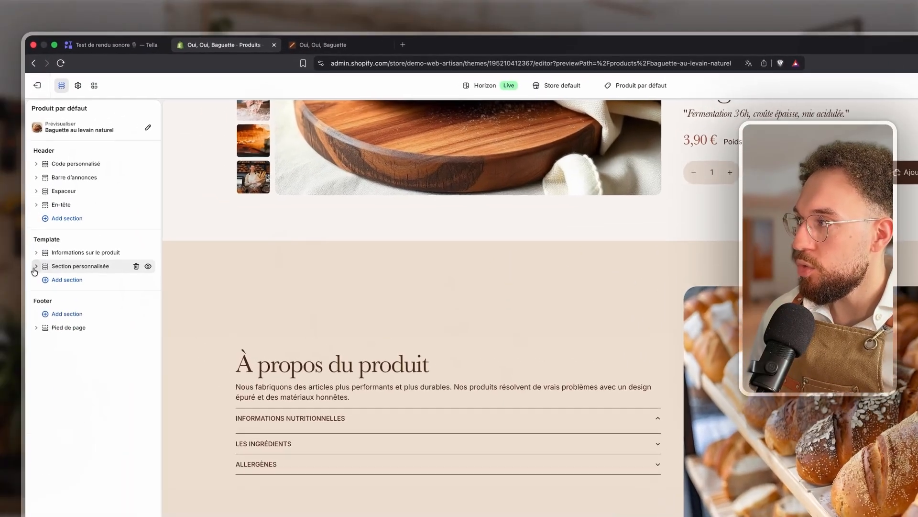
{"action": "left_click", "coordinate": [32, 193]}
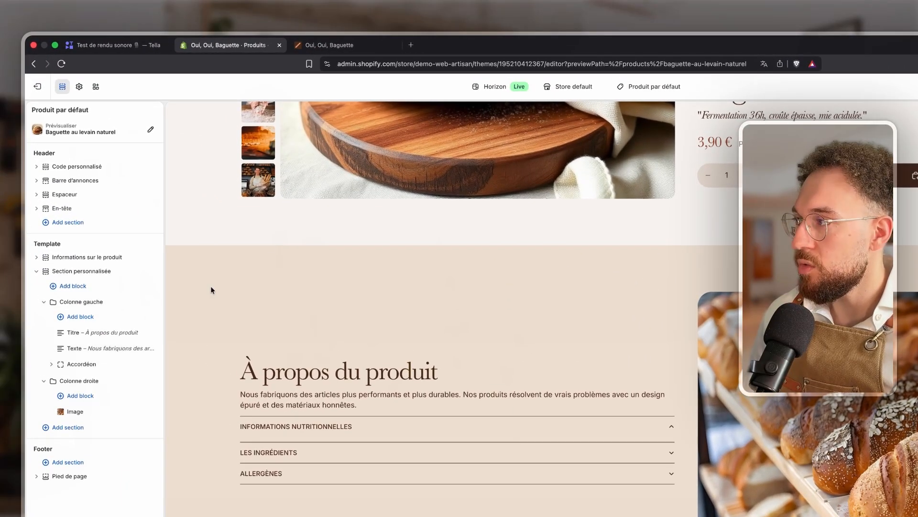
Try adding an Accordéon block beneath the text in Colonne gauche, and delete the added block.
{"action": "mouse_move", "coordinate": [138, 366]}
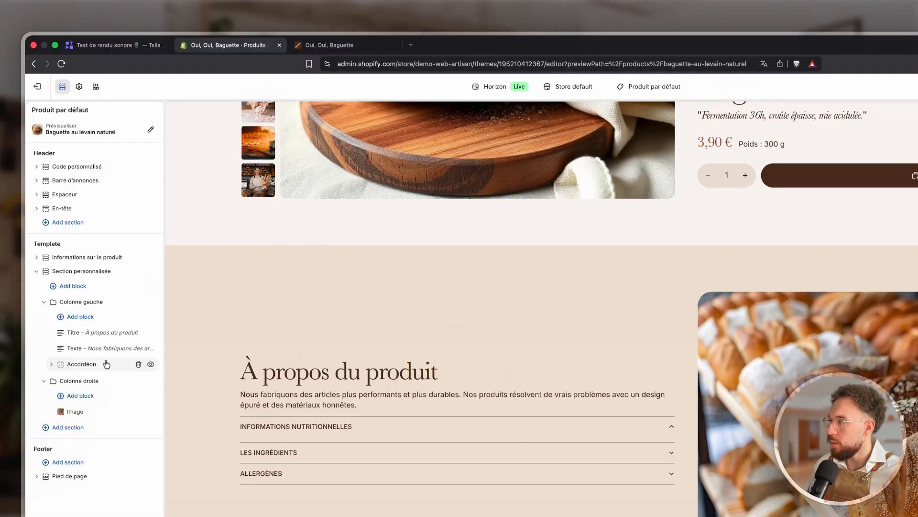
{"action": "left_click", "coordinate": [104, 356]}
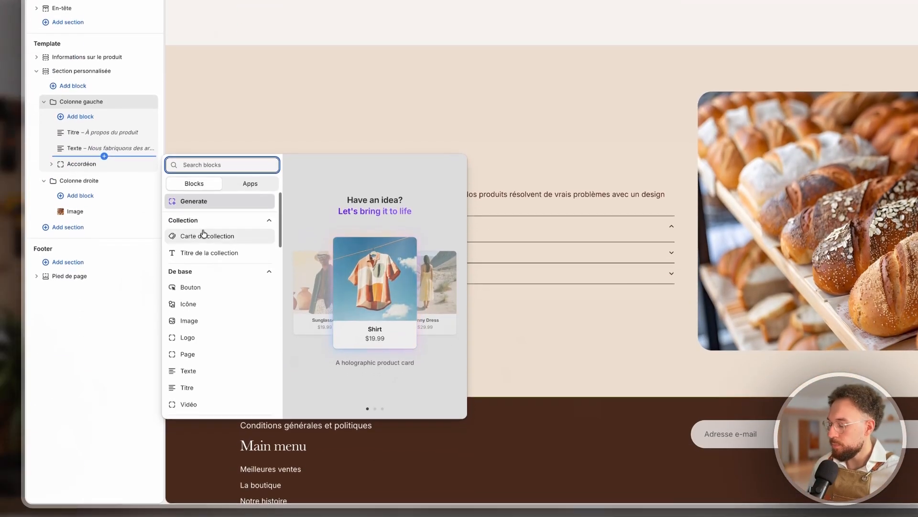
{"action": "type", "text": "acco"}
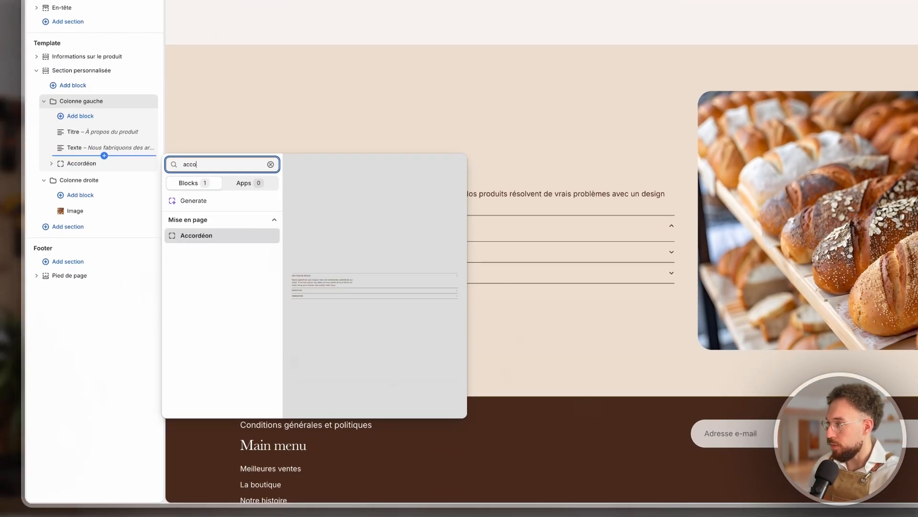
{"action": "key", "text": "Return"}
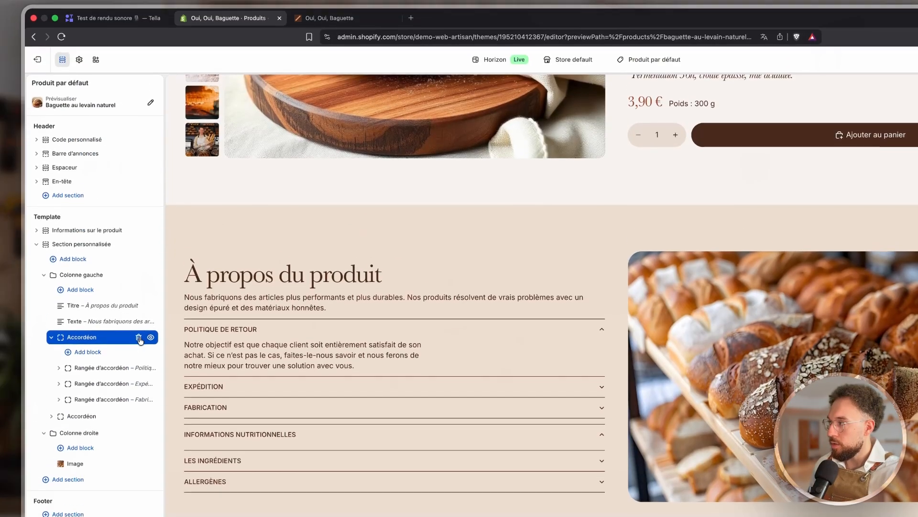
{"action": "left_click", "coordinate": [139, 163]}
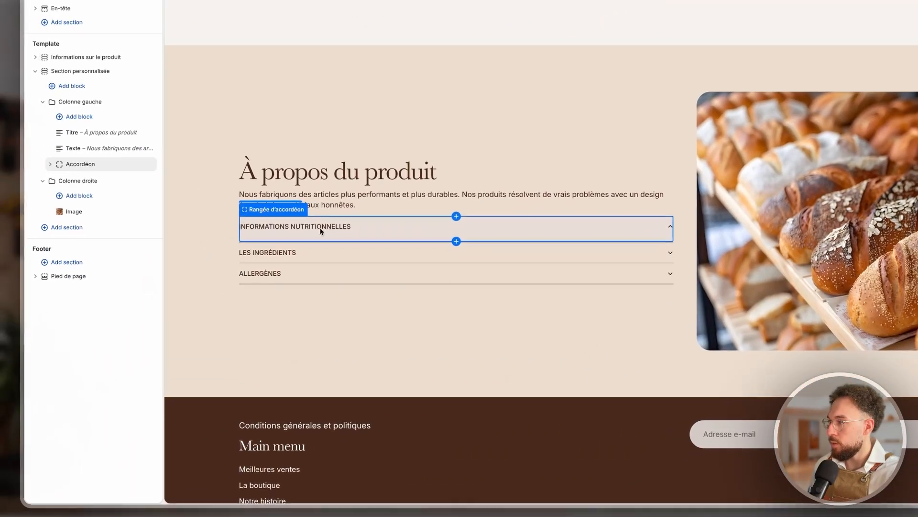
Browse the block types that can be added inside the Informations nutritionnelles accordion row.
{"action": "left_click", "coordinate": [319, 228]}
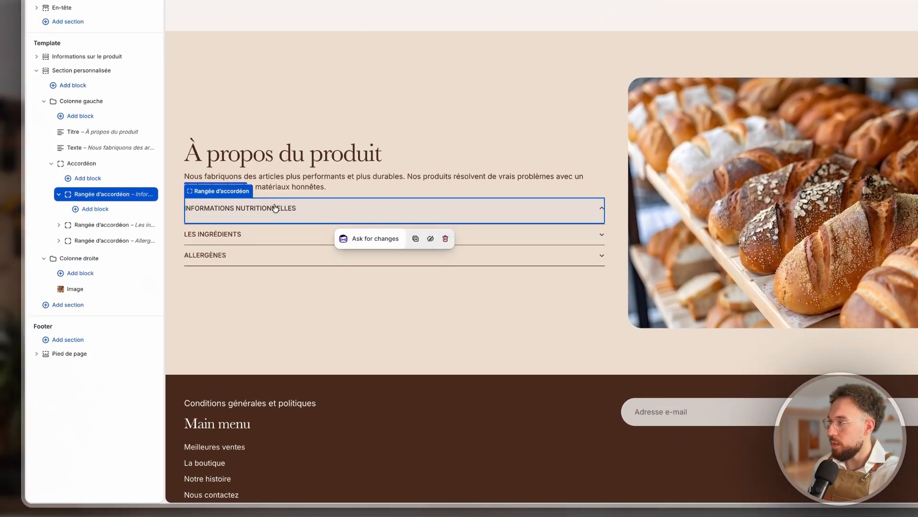
{"action": "left_click", "coordinate": [94, 209]}
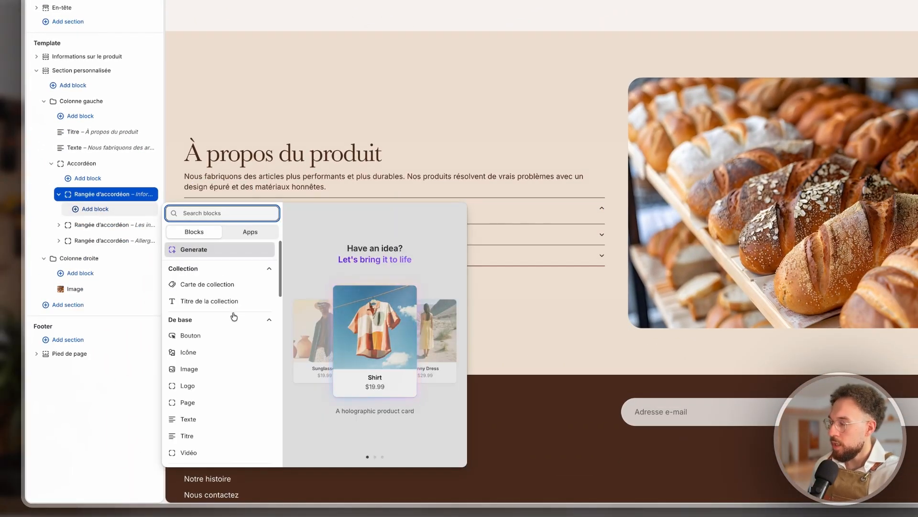
{"action": "scroll", "coordinate": [234, 313], "scroll_direction": "down", "scroll_amount": 5}
{"action": "scroll", "coordinate": [232, 309], "scroll_direction": "down", "scroll_amount": 10}
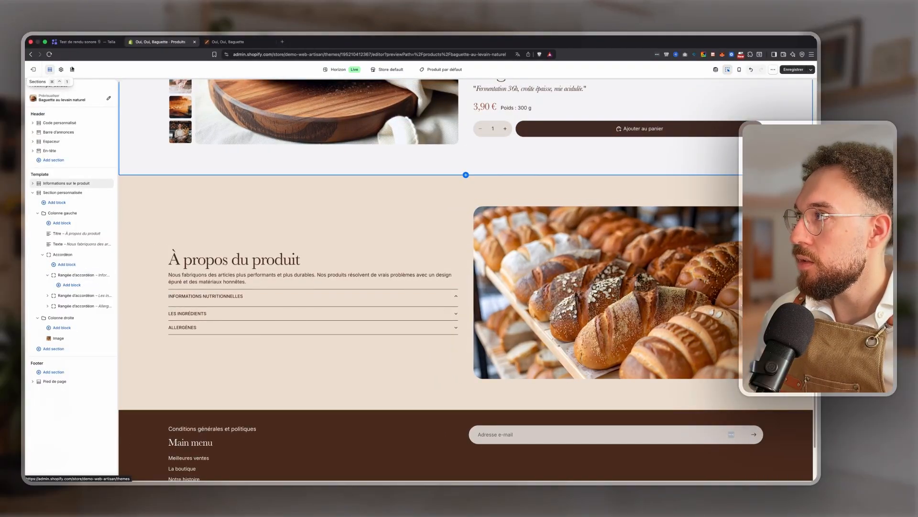
Open the themes page in a separate browser tab and open the current Horizon theme's code for editing.
{"action": "right_click", "coordinate": [34, 70]}
{"action": "left_click", "coordinate": [71, 72]}
{"action": "left_click", "coordinate": [225, 42]}
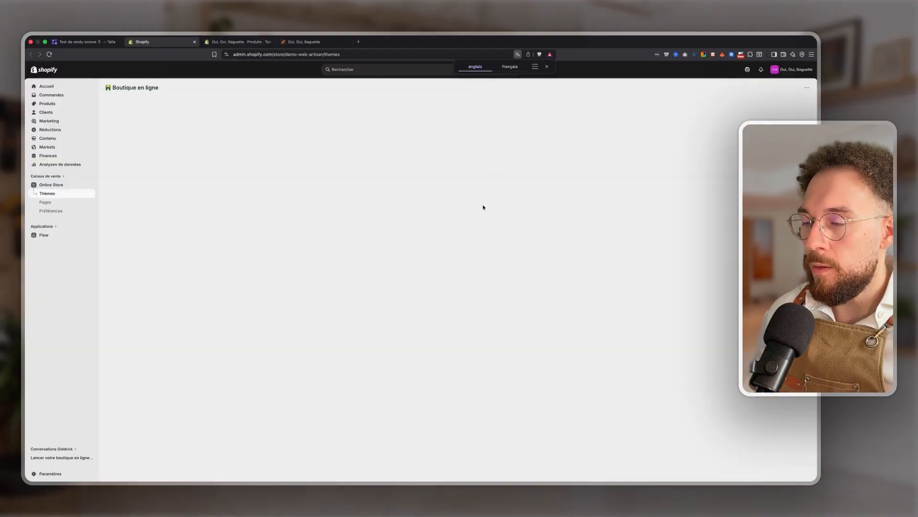
{"action": "left_click", "coordinate": [561, 238]}
{"action": "left_click", "coordinate": [521, 289]}
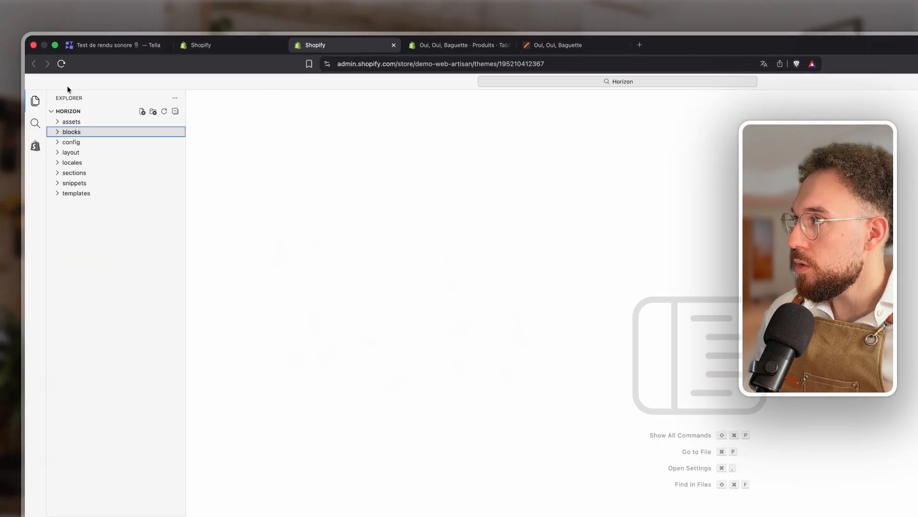
Create the file wa-metafield-table.liquid in the theme's blocks folder and paste the custom table block's code into it.
{"action": "right_click", "coordinate": [86, 134]}
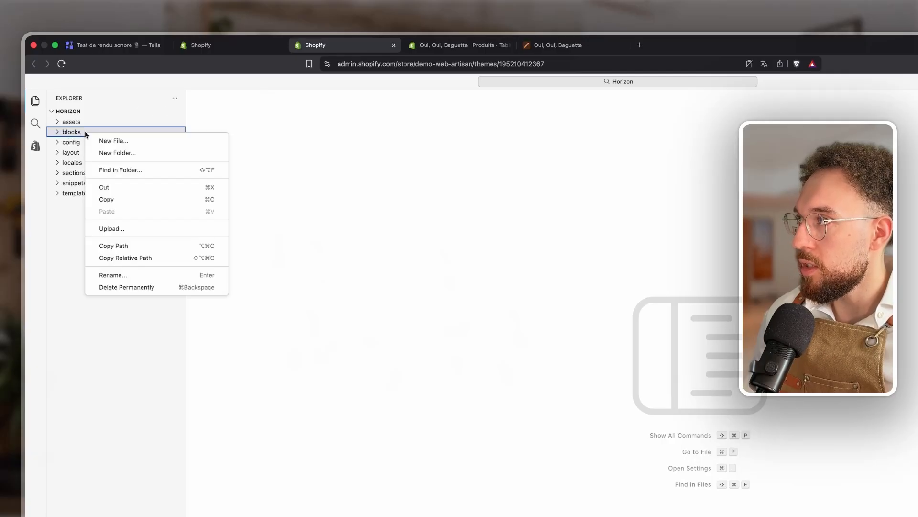
{"action": "left_click", "coordinate": [110, 141]}
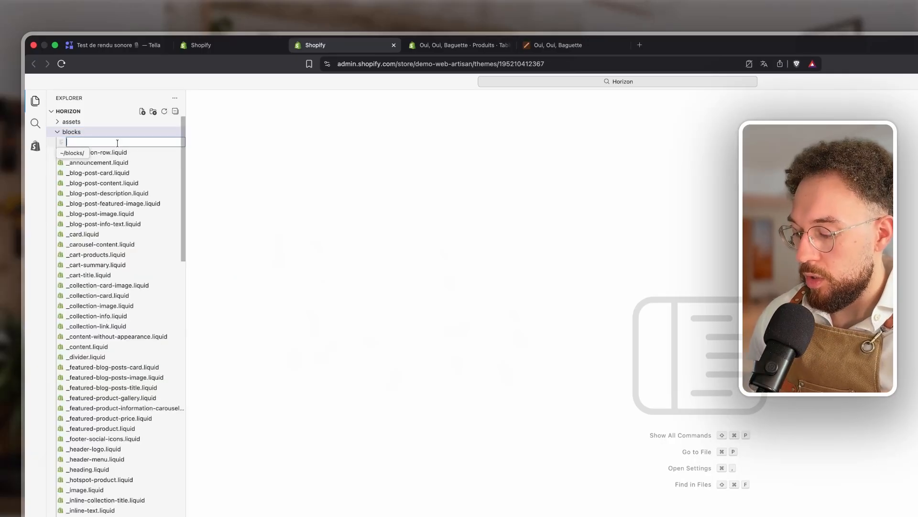
{"action": "type", "text": "wa"}
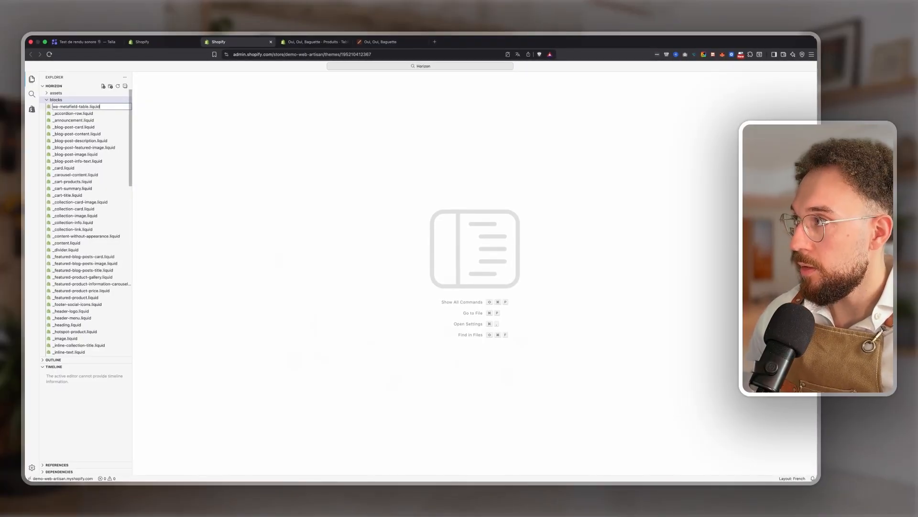
{"action": "type", "text": "-metafield-table.liquid"}
{"action": "key", "text": "Return"}
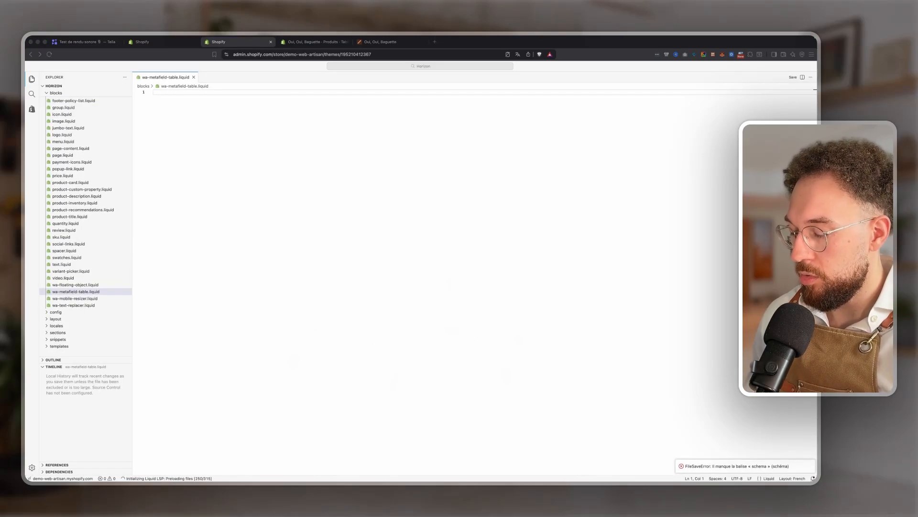
{"action": "left_click", "coordinate": [191, 107]}
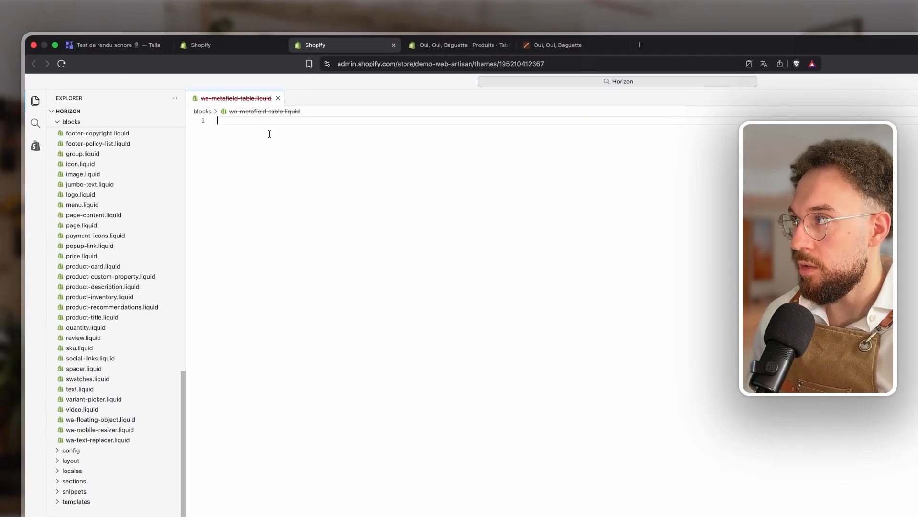
{"action": "key", "text": "super+v"}
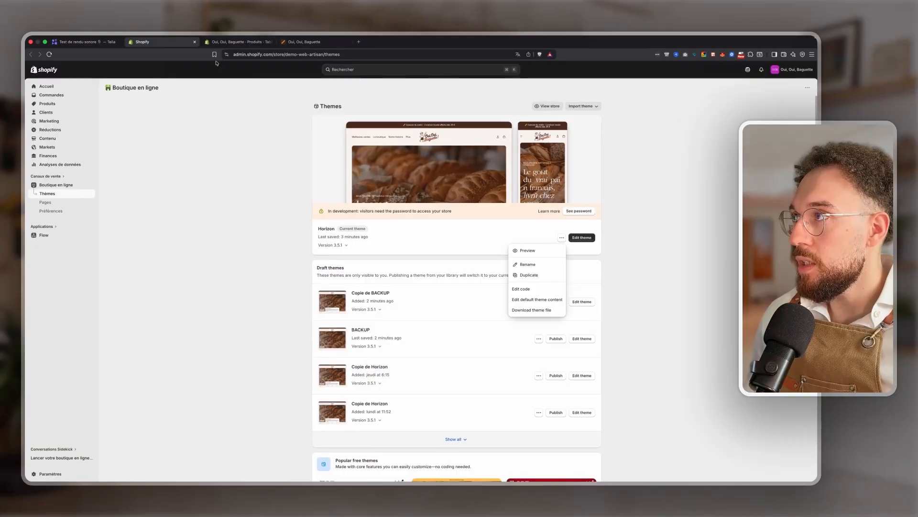
Return to the theme editor and add a Tableau metafield block inside the Informations nutritionnelles accordion row.
{"action": "left_click", "coordinate": [217, 42]}
{"action": "scroll", "coordinate": [329, 253], "scroll_direction": "up", "scroll_amount": 4}
{"action": "scroll", "coordinate": [382, 253], "scroll_direction": "down", "scroll_amount": 4}
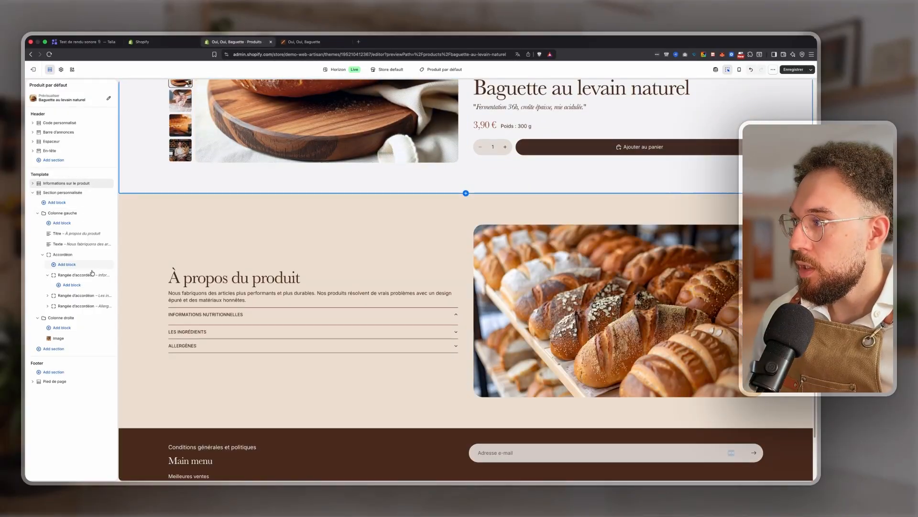
{"action": "left_click", "coordinate": [72, 285]}
{"action": "scroll", "coordinate": [154, 339], "scroll_direction": "down", "scroll_amount": 10}
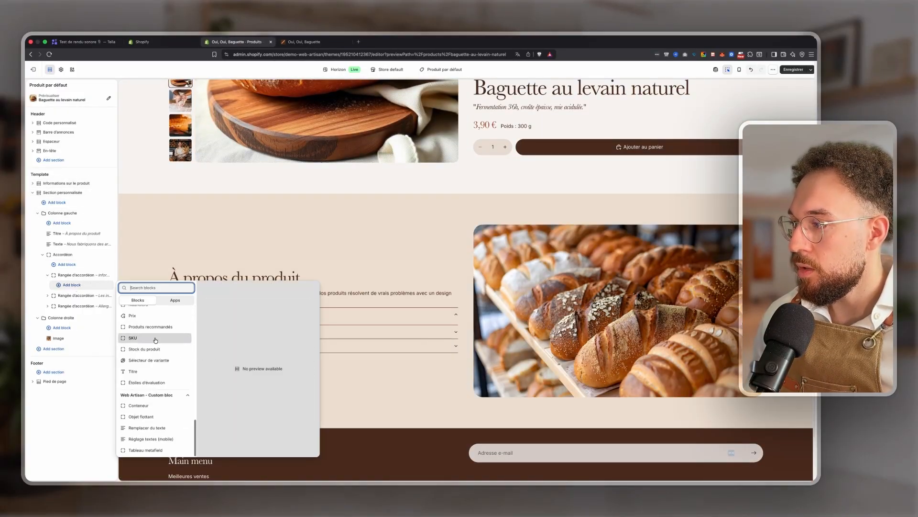
{"action": "left_click", "coordinate": [147, 449]}
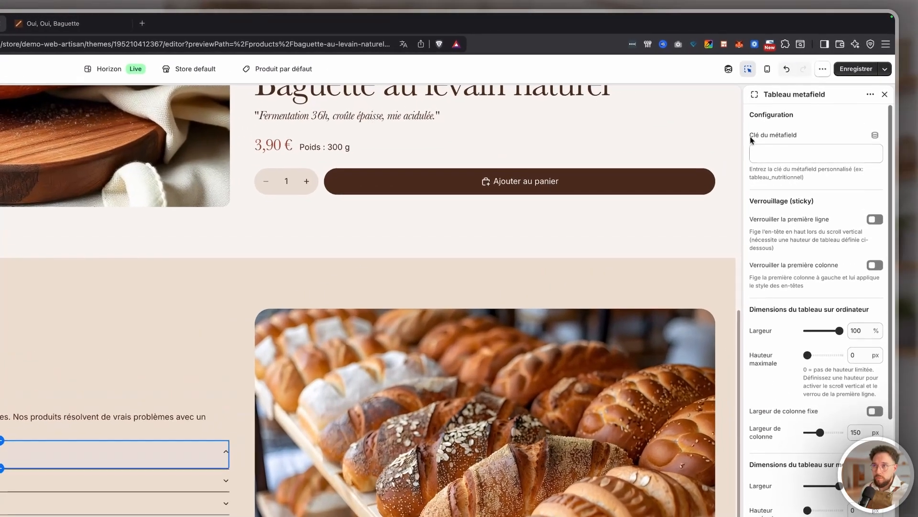
{"action": "left_click_drag", "start_coordinate": [797, 95], "coordinate": [830, 95]}
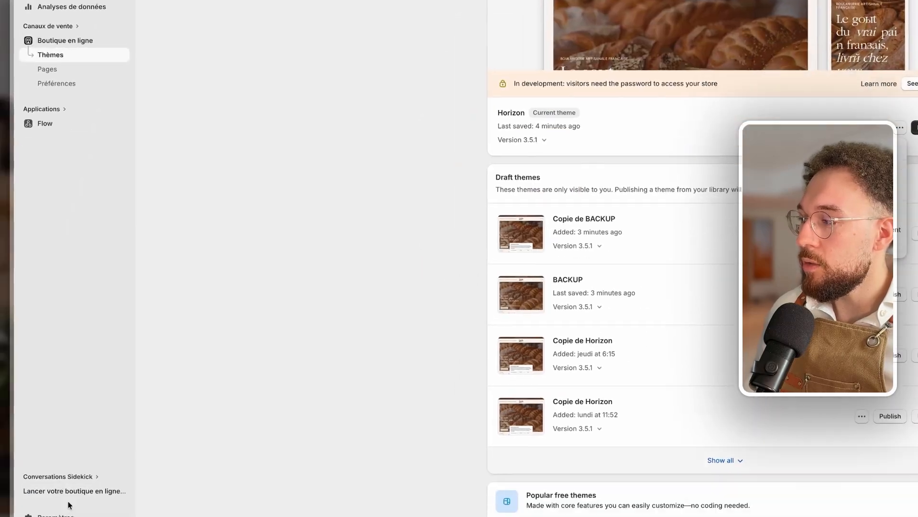
Open the Tableau product metafield definition in the store settings and copy its key custom.tableau.
{"action": "left_click", "coordinate": [70, 487]}
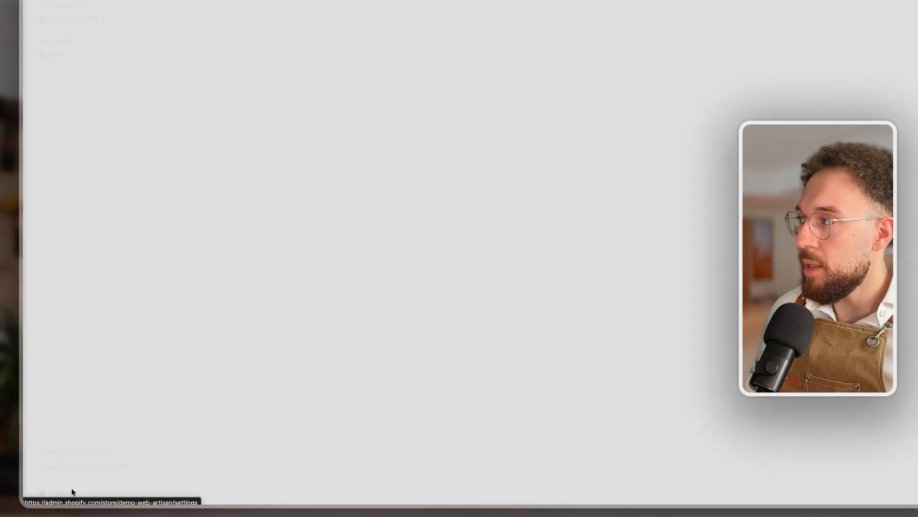
{"action": "left_click", "coordinate": [420, 308]}
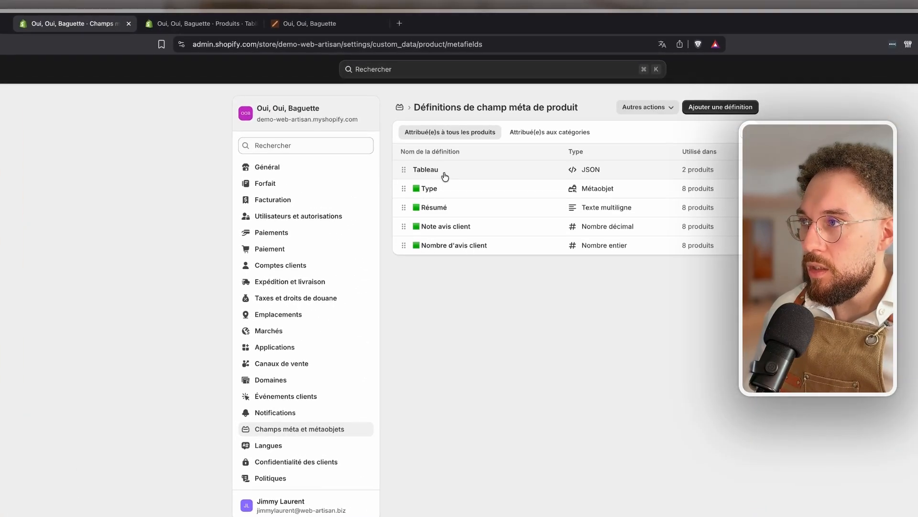
{"action": "left_click", "coordinate": [445, 176]}
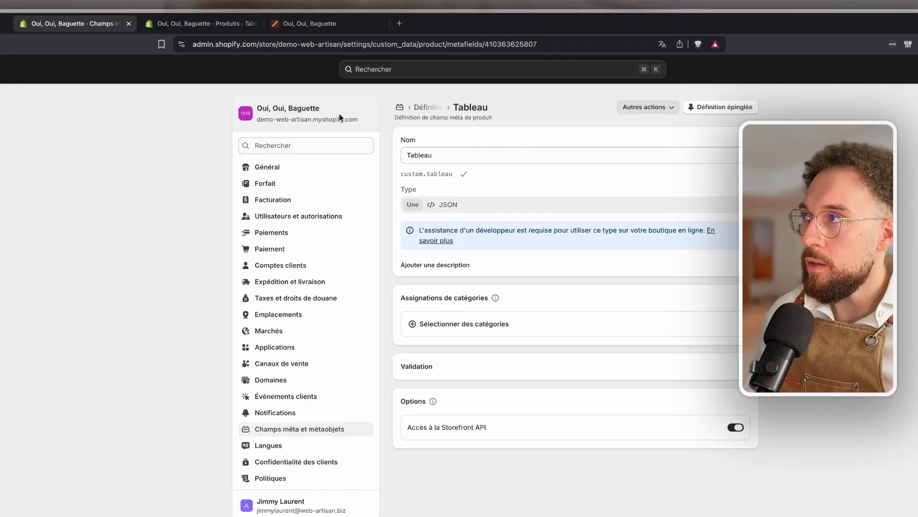
Enter tableau, without the custom. prefix, as the Tableau metafield block's metafield key in the theme editor, and save the template.
{"action": "left_click", "coordinate": [203, 23]}
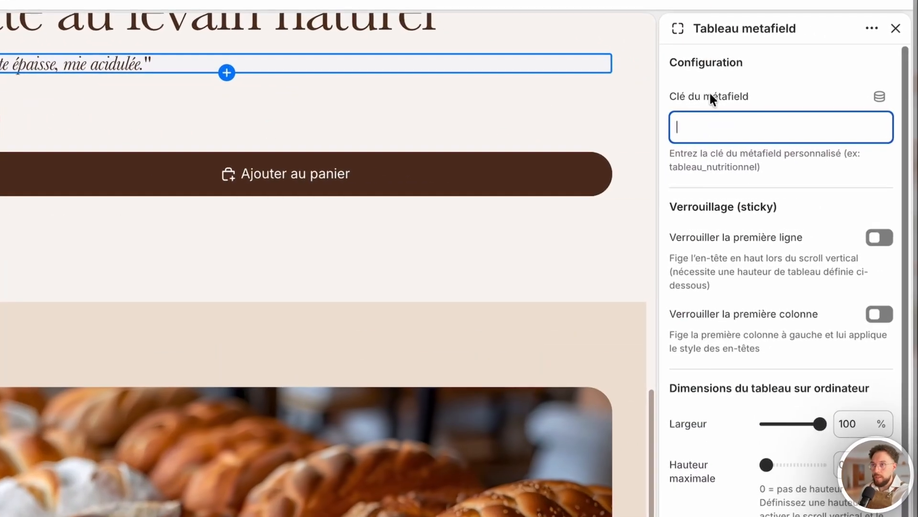
{"action": "type", "text": "custom.tableau"}
{"action": "double_click", "coordinate": [712, 127]}
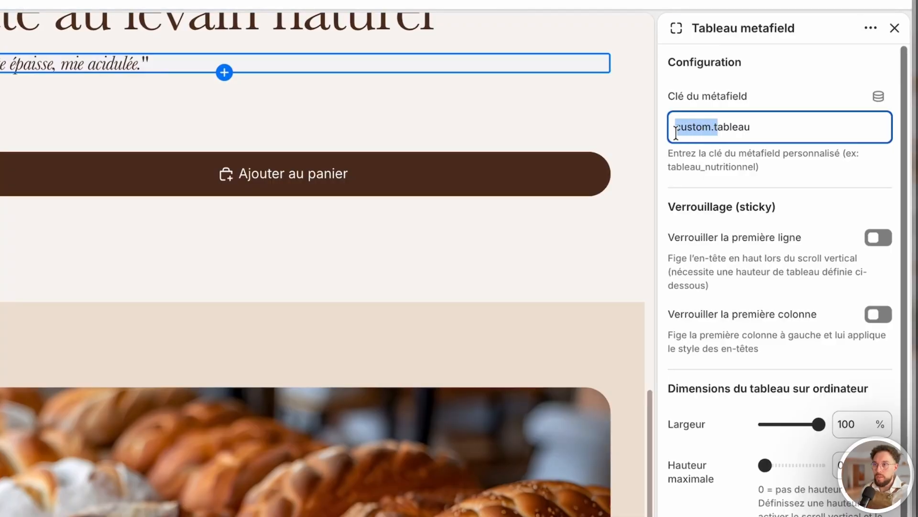
{"action": "left_click_drag", "start_coordinate": [713, 128], "coordinate": [672, 127]}
{"action": "key", "text": "BackSpace"}
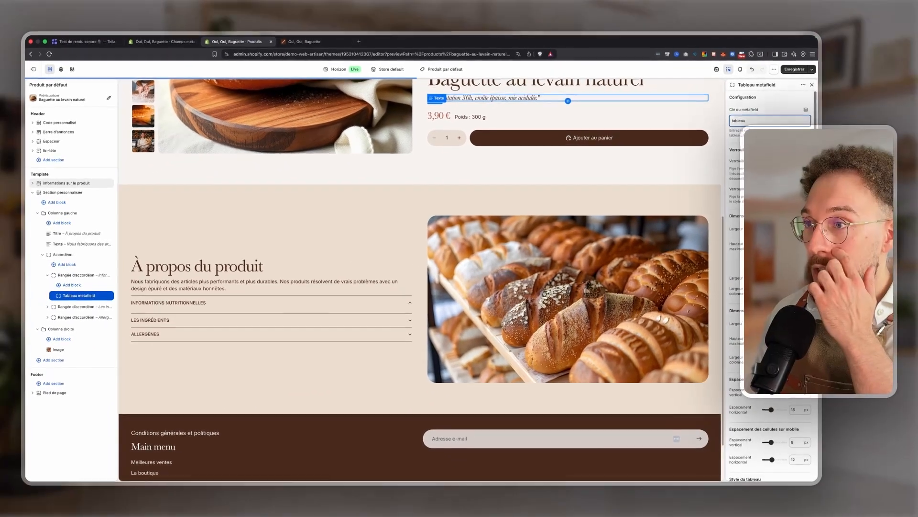
{"action": "left_click", "coordinate": [770, 105]}
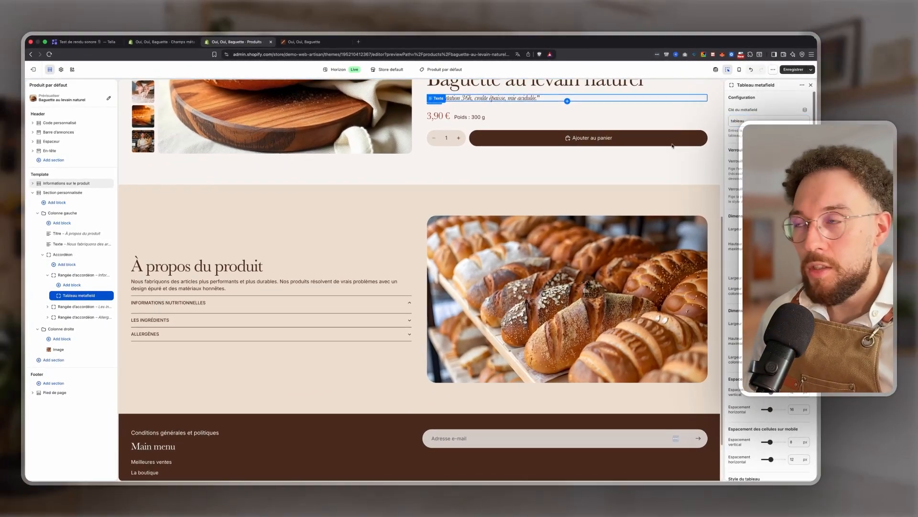
{"action": "scroll", "coordinate": [699, 149], "scroll_direction": "up", "scroll_amount": 4}
{"action": "left_click", "coordinate": [792, 68]}
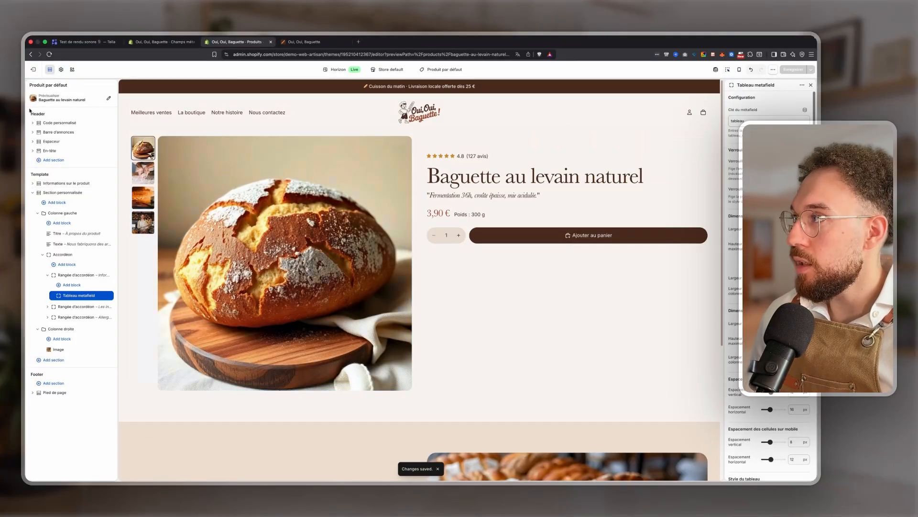
Preview the template with the Pain de campagne product and examine the nutrition table in the accordion.
{"action": "left_click", "coordinate": [59, 102]}
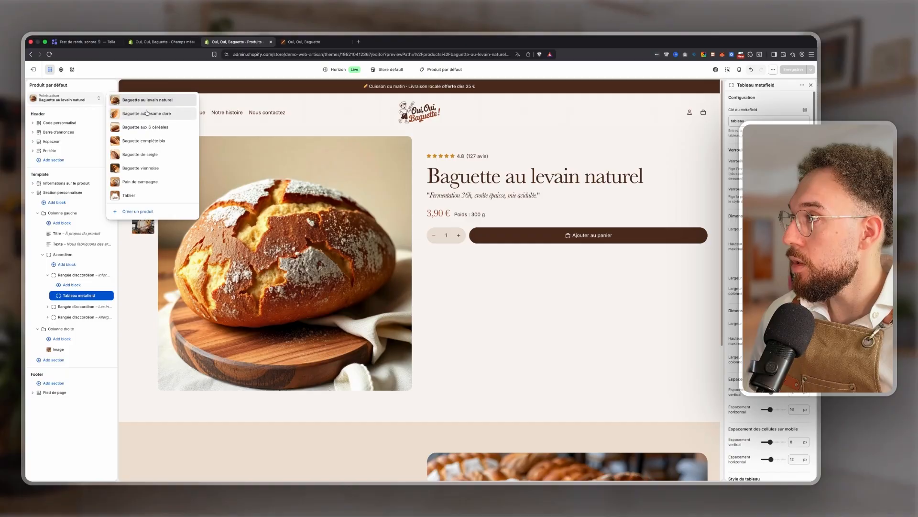
{"action": "left_click", "coordinate": [139, 182]}
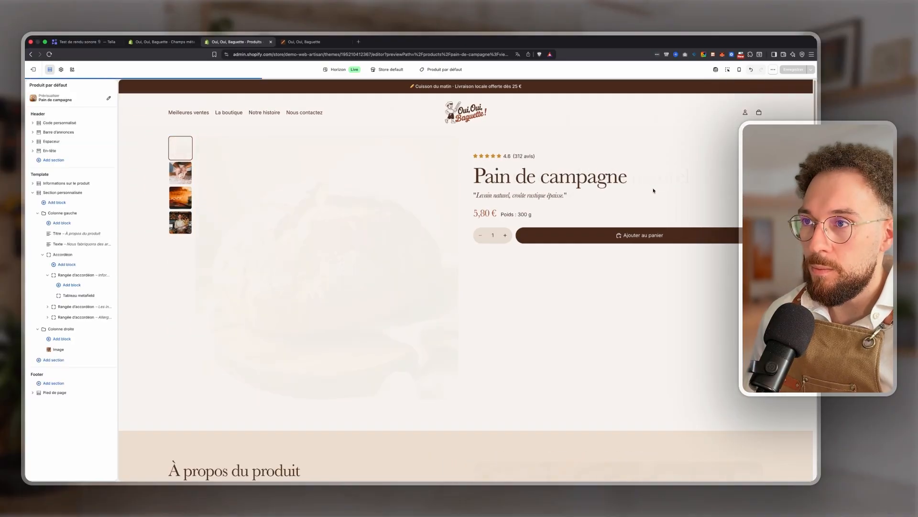
{"action": "scroll", "coordinate": [653, 191], "scroll_direction": "down", "scroll_amount": 5}
{"action": "scroll", "coordinate": [654, 190], "scroll_direction": "down", "scroll_amount": 2}
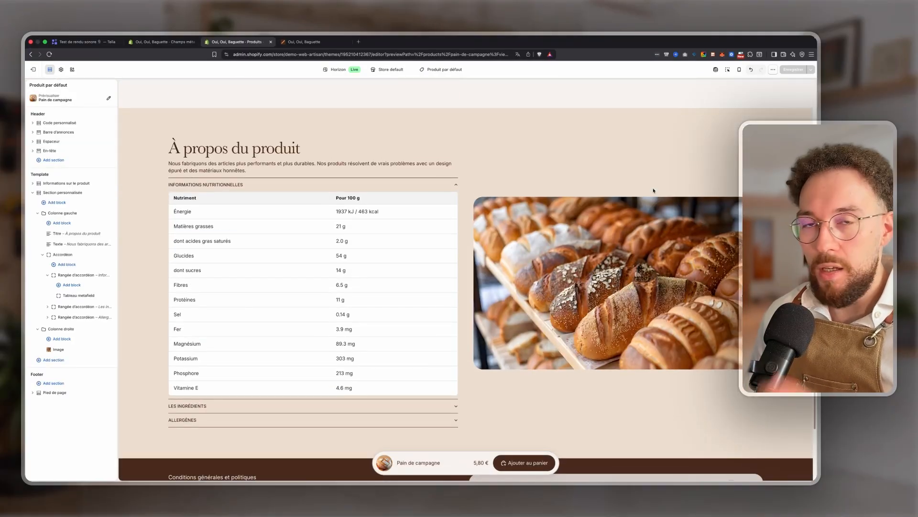
{"action": "left_click", "coordinate": [77, 296]}
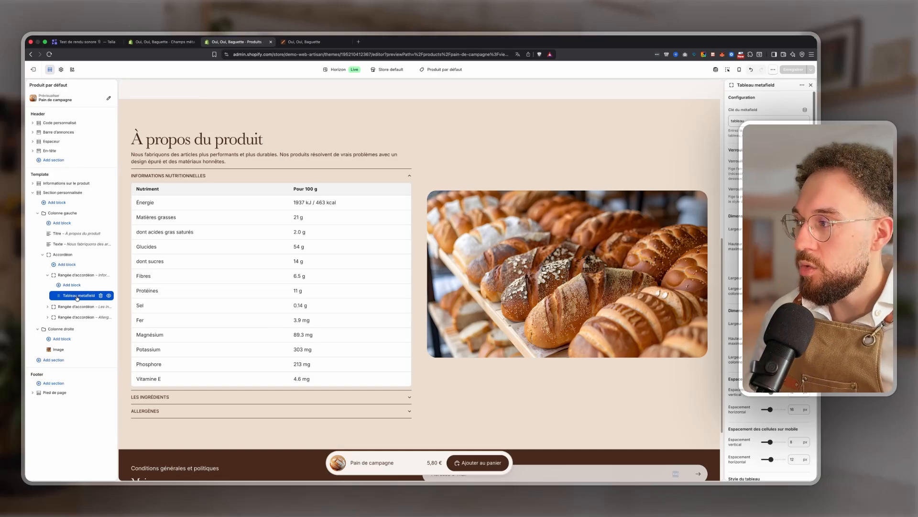
{"action": "scroll", "coordinate": [694, 284], "scroll_direction": "up", "scroll_amount": 5}
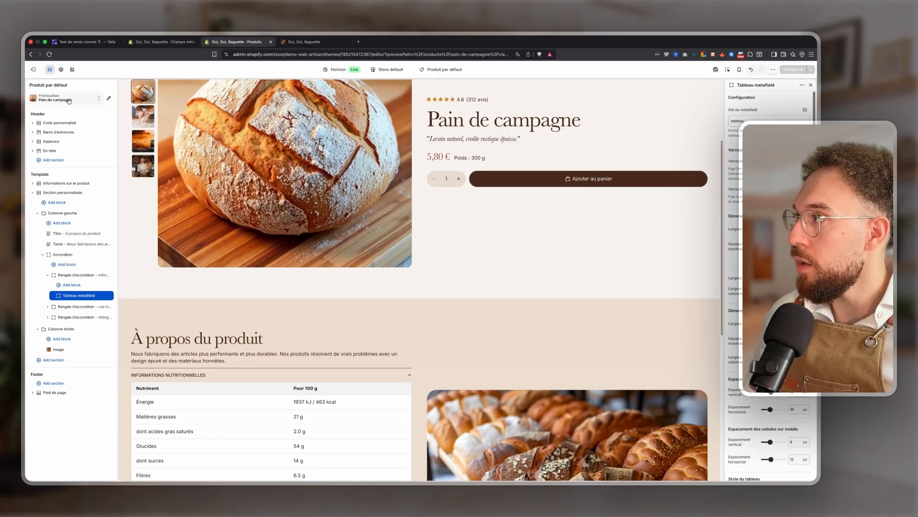
Preview the template with the Tablier product and examine the size table in the accordion.
{"action": "left_click", "coordinate": [69, 98]}
{"action": "left_click", "coordinate": [129, 209]}
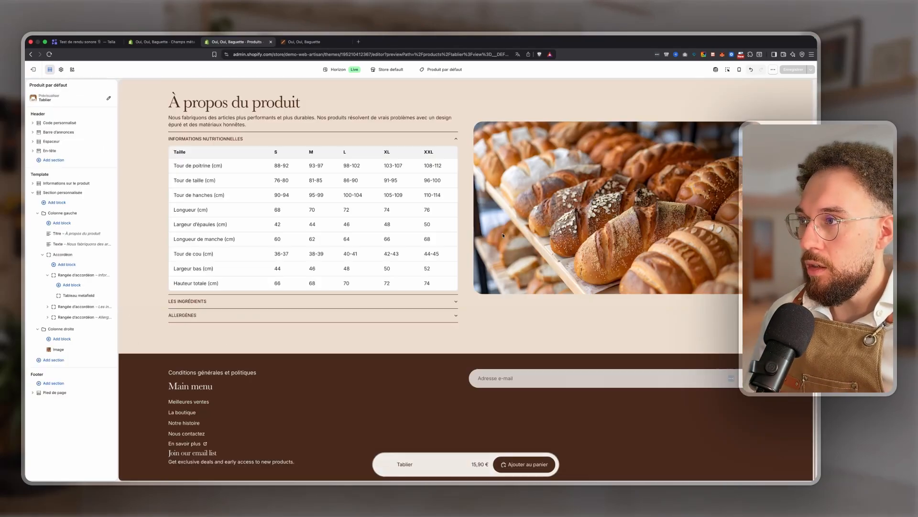
{"action": "scroll", "coordinate": [574, 163], "scroll_direction": "up", "scroll_amount": 6}
{"action": "scroll", "coordinate": [441, 233], "scroll_direction": "up", "scroll_amount": 2}
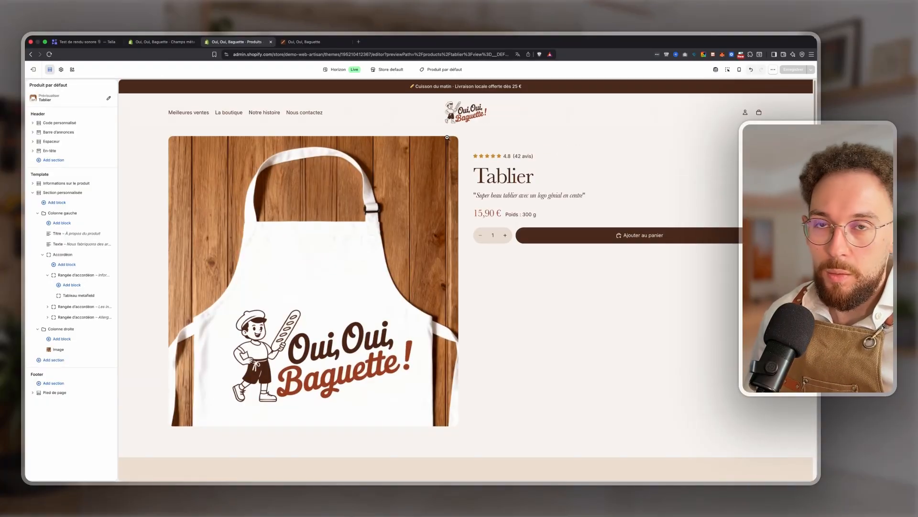
{"action": "scroll", "coordinate": [357, 297], "scroll_direction": "down", "scroll_amount": 7}
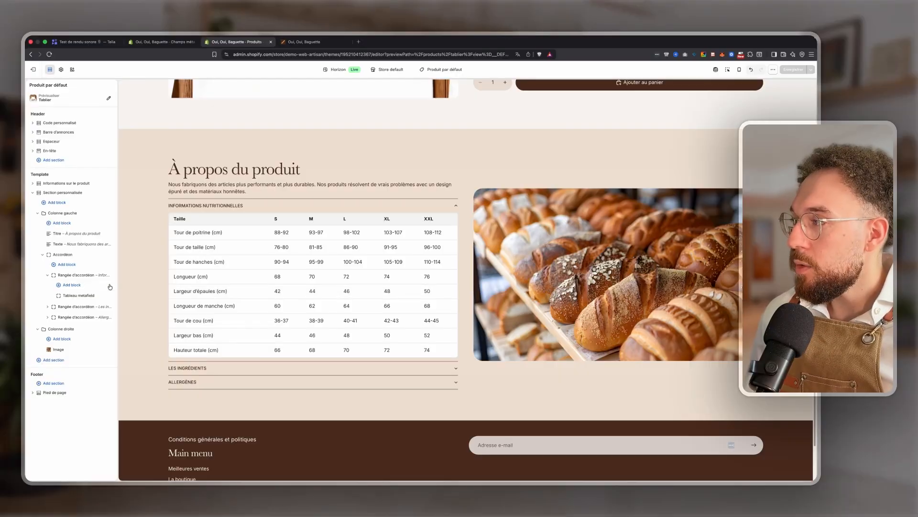
{"action": "left_click", "coordinate": [68, 297]}
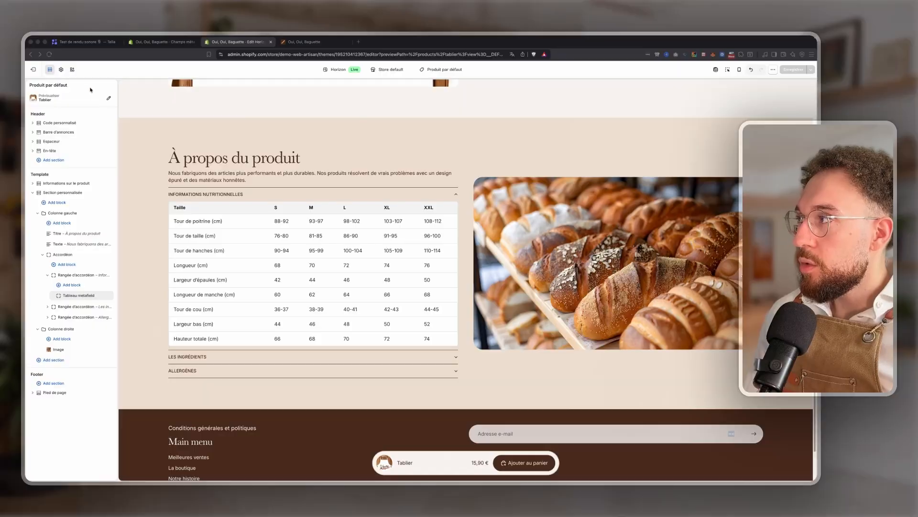
Switch the preview back to Pain de campagne and open the Tableau metafield block's settings for review.
{"action": "left_click", "coordinate": [49, 102]}
{"action": "left_click", "coordinate": [129, 195]}
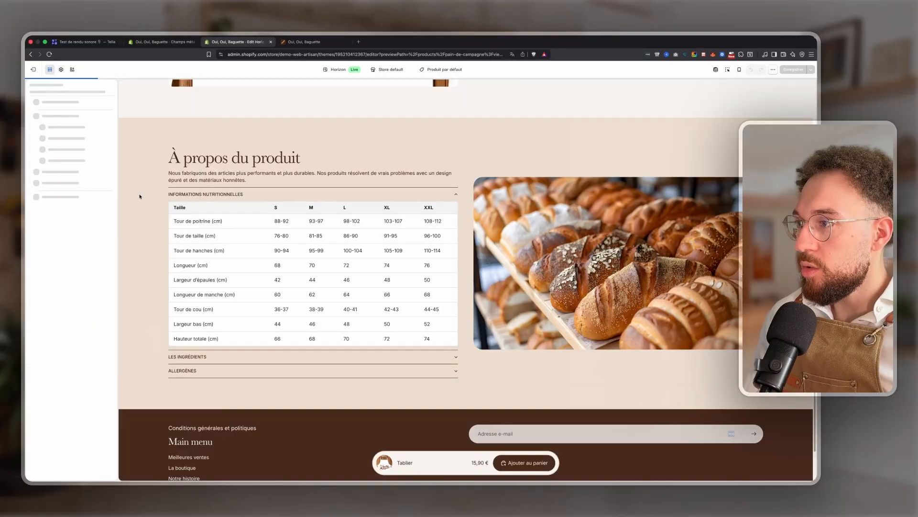
{"action": "scroll", "coordinate": [235, 166], "scroll_direction": "down", "scroll_amount": 6}
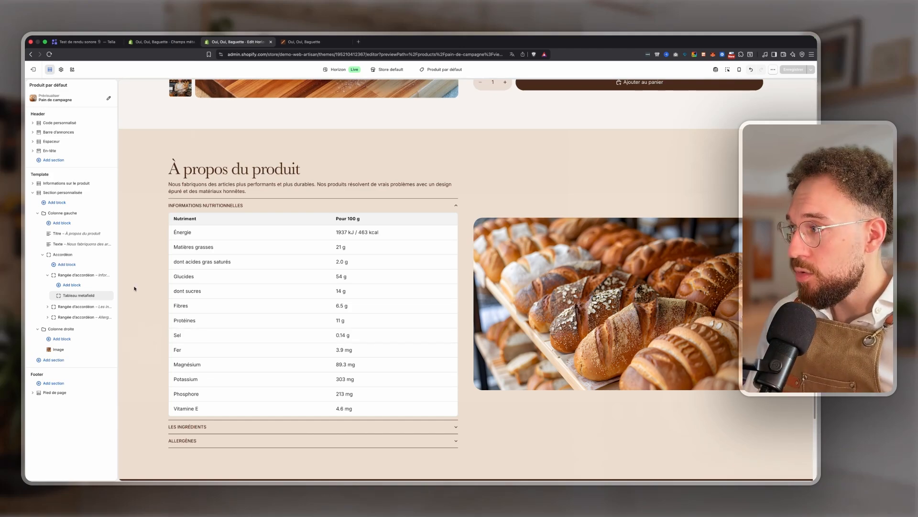
{"action": "left_click", "coordinate": [75, 296]}
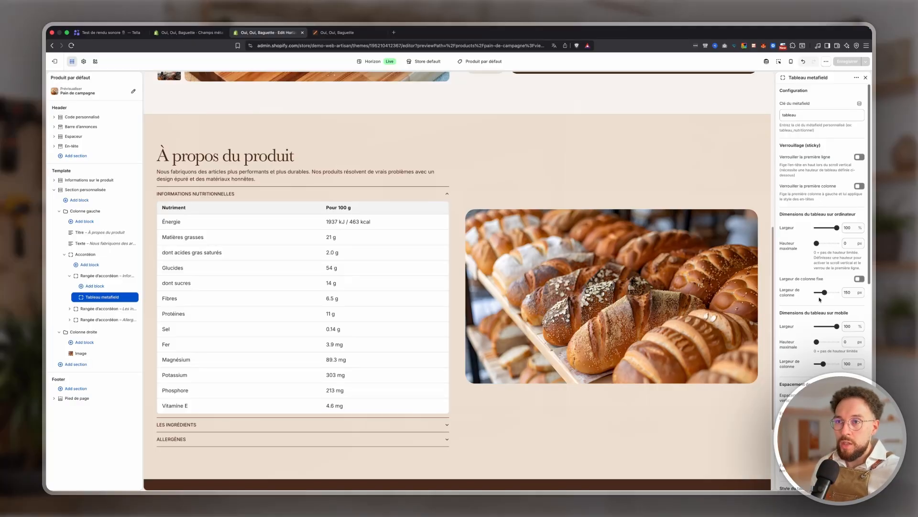
{"action": "scroll", "coordinate": [816, 262], "scroll_direction": "down", "scroll_amount": 5}
{"action": "scroll", "coordinate": [816, 265], "scroll_direction": "up", "scroll_amount": 5}
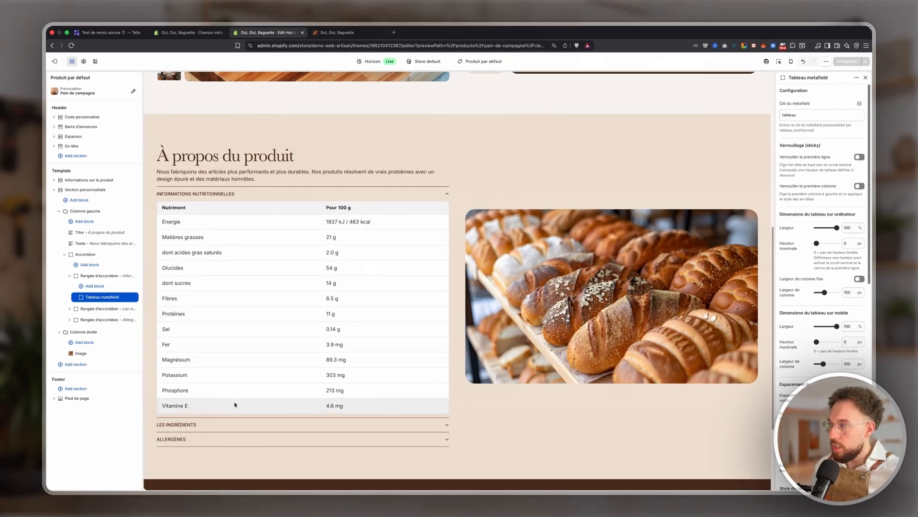
Set the background colour in the block's Style du tableau settings to the currently used beige #EBE2D5.
{"action": "scroll", "coordinate": [810, 228], "scroll_direction": "down", "scroll_amount": 3}
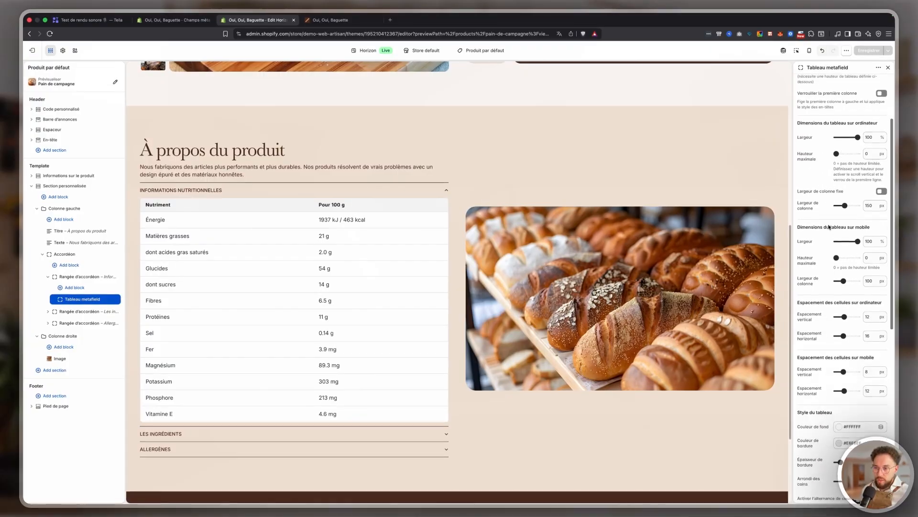
{"action": "scroll", "coordinate": [829, 227], "scroll_direction": "down", "scroll_amount": 5}
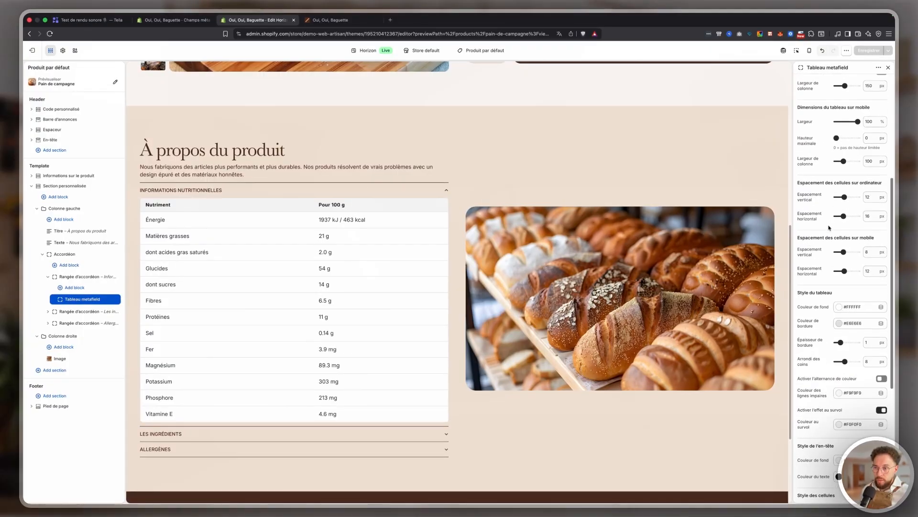
{"action": "left_click", "coordinate": [860, 299]}
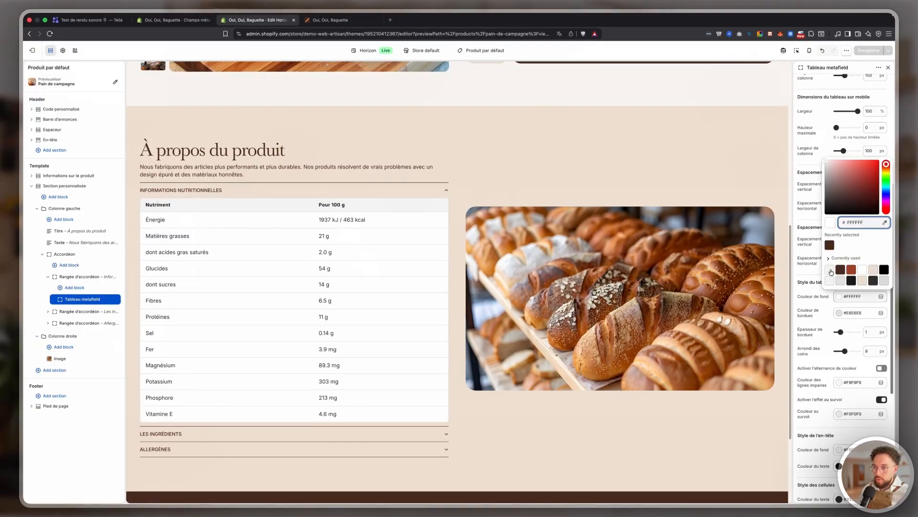
{"action": "left_click", "coordinate": [832, 271]}
{"action": "left_click", "coordinate": [872, 270]}
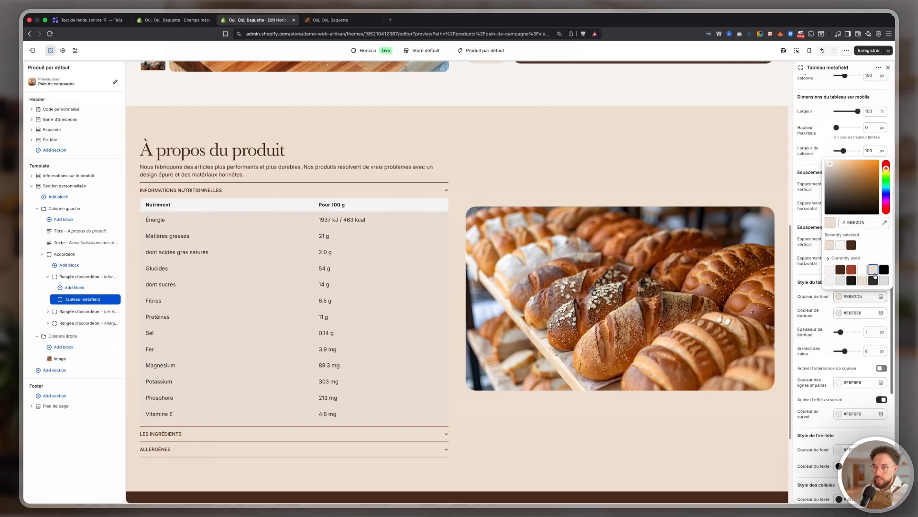
Set the table's background colour to #F0E4D5 and its border colour to the dark brown #51311F.
{"action": "left_click", "coordinate": [862, 284]}
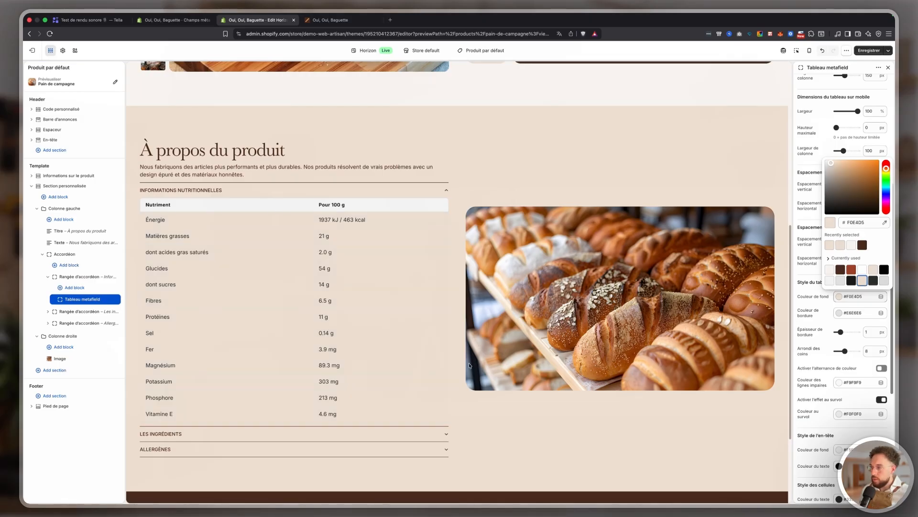
{"action": "left_click", "coordinate": [817, 325]}
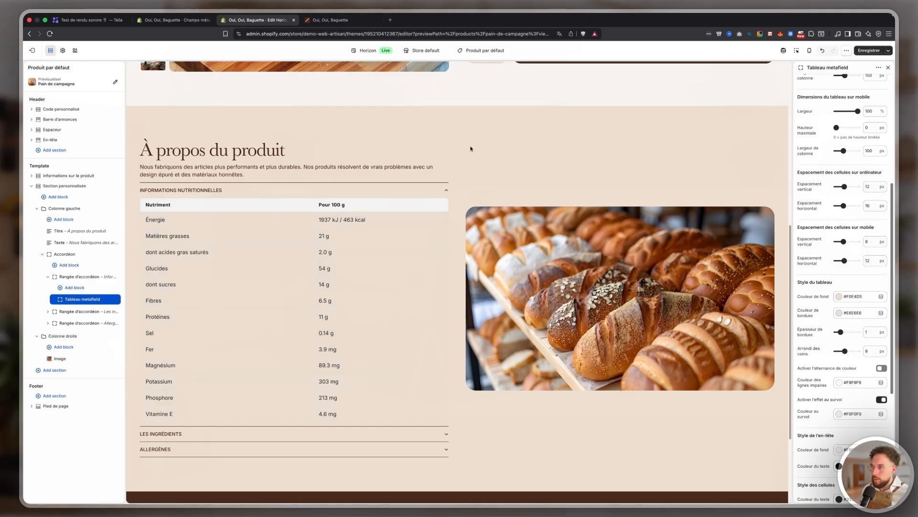
{"action": "left_click", "coordinate": [862, 313]}
{"action": "left_click", "coordinate": [837, 286]}
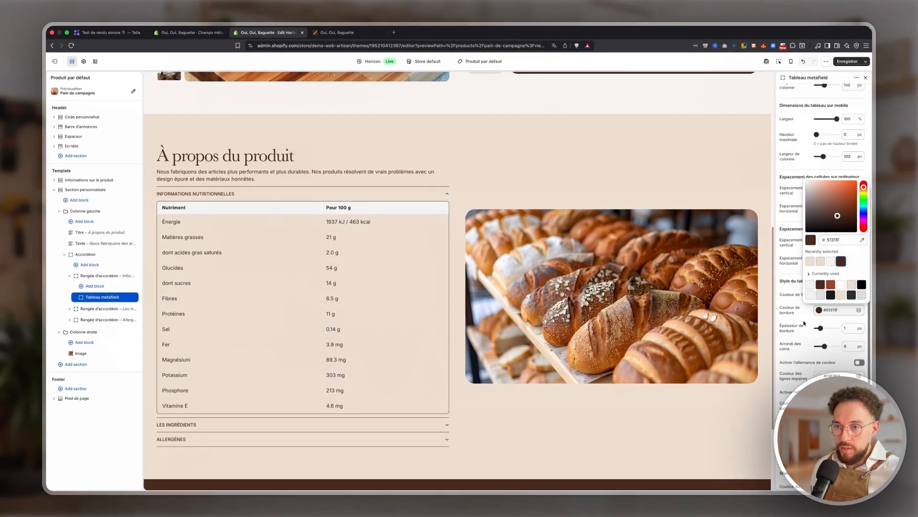
{"action": "left_click", "coordinate": [804, 323]}
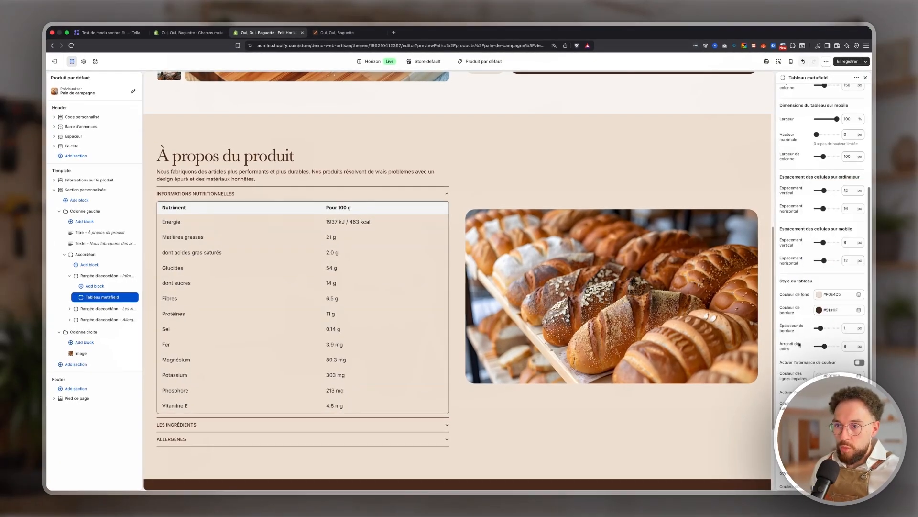
Set the table's corner rounding to 15 px and disable the row hover effect.
{"action": "left_click_drag", "start_coordinate": [824, 346], "coordinate": [832, 346]}
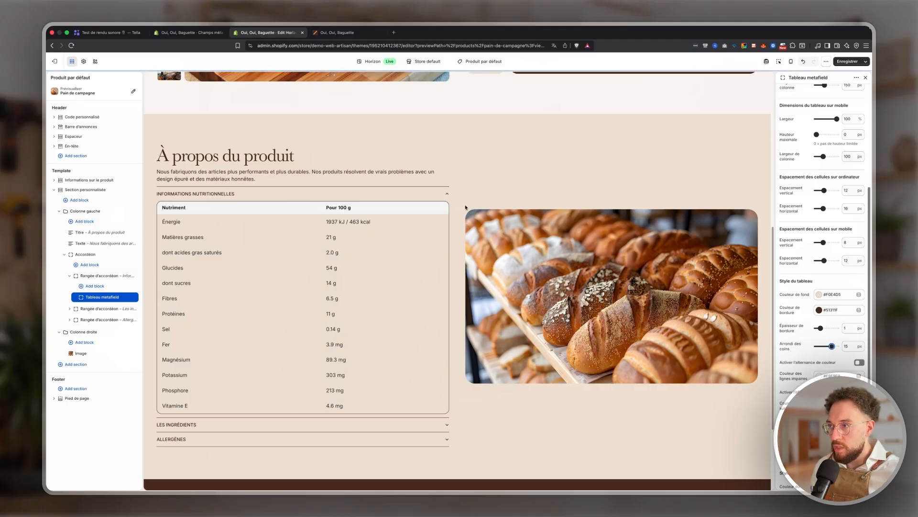
{"action": "scroll", "coordinate": [514, 278], "scroll_direction": "down", "scroll_amount": 10}
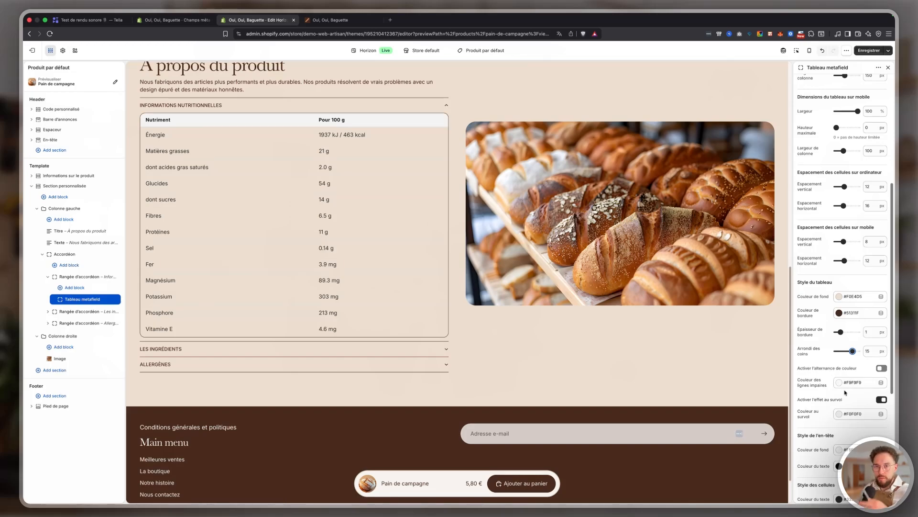
{"action": "scroll", "coordinate": [845, 392], "scroll_direction": "down", "scroll_amount": 3}
{"action": "left_click", "coordinate": [881, 291]}
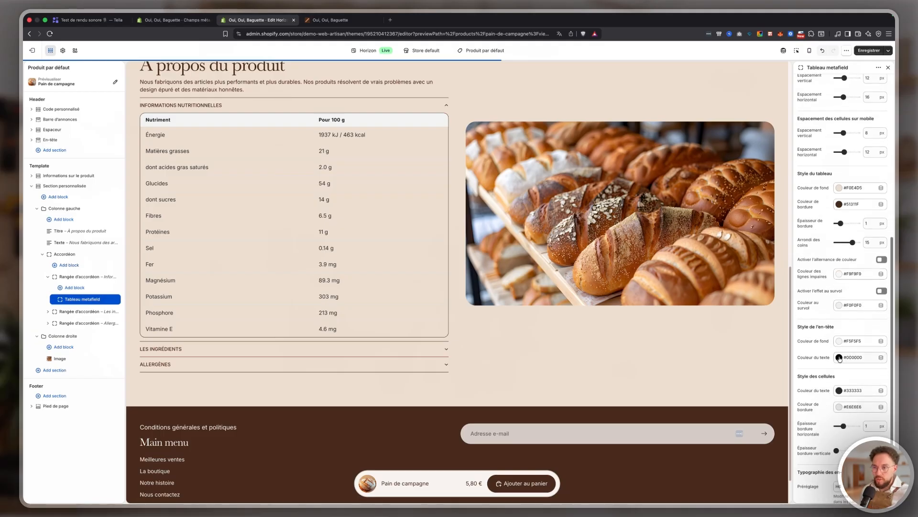
Try the alternating row colours and the hover effect on the nutrition table.
{"action": "left_click", "coordinate": [880, 259]}
{"action": "left_click", "coordinate": [848, 274]}
{"action": "left_click", "coordinate": [848, 276]}
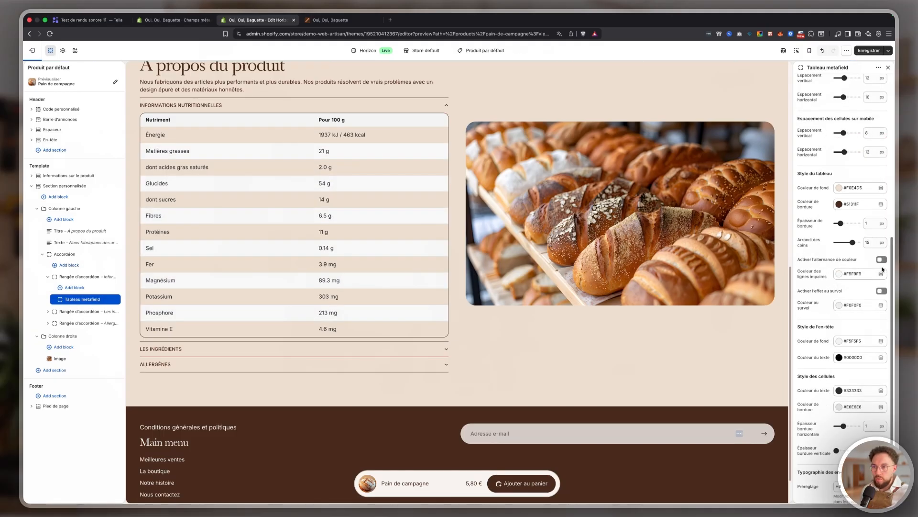
{"action": "left_click", "coordinate": [882, 291]}
{"action": "left_click", "coordinate": [883, 291]}
Set the table header's background colour to #51311F and its text colour to #FFFFFF.
{"action": "scroll", "coordinate": [838, 324], "scroll_direction": "down", "scroll_amount": 1}
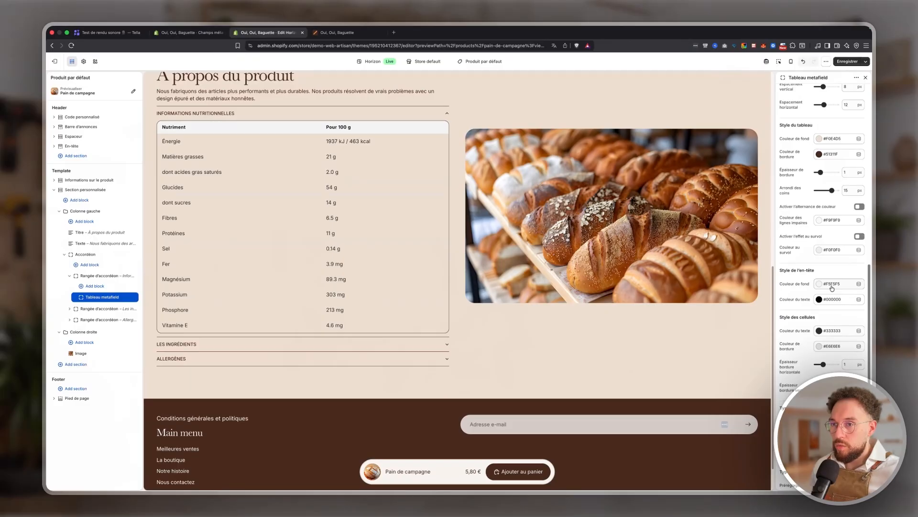
{"action": "left_click", "coordinate": [832, 287]}
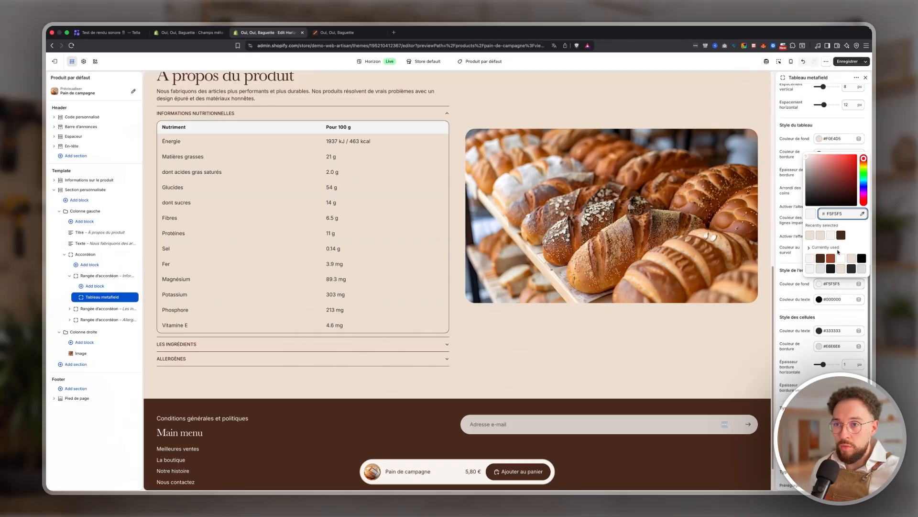
{"action": "left_click", "coordinate": [841, 235]}
{"action": "left_click", "coordinate": [834, 299]}
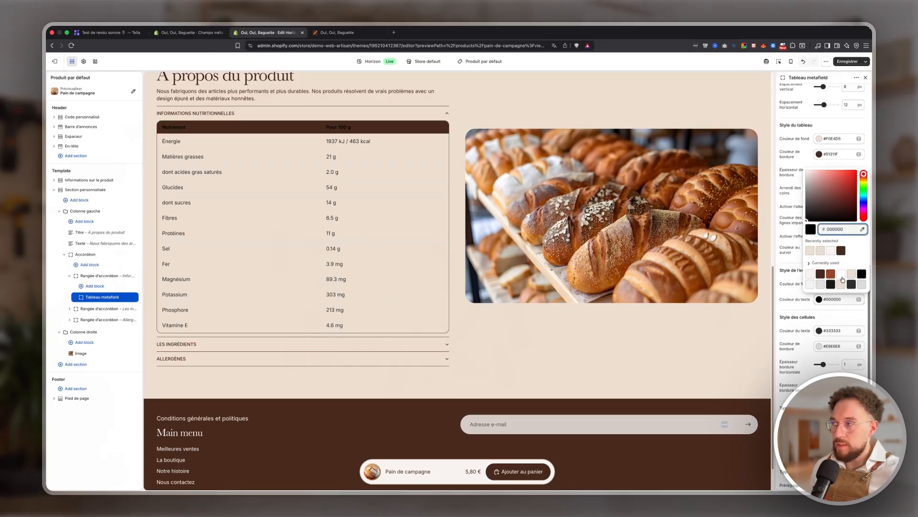
{"action": "left_click", "coordinate": [841, 275]}
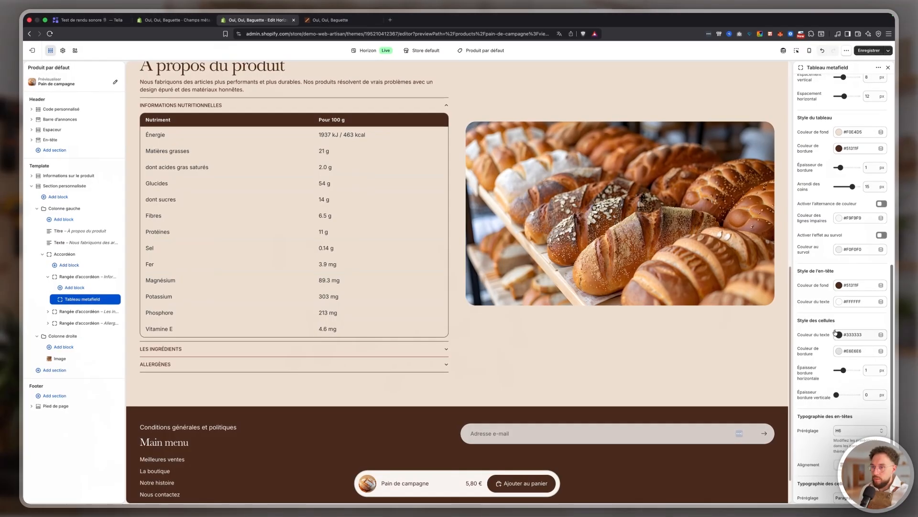
Style the table cells with text and border colour #51311F and a vertical border thickness of 1 px.
{"action": "scroll", "coordinate": [836, 332], "scroll_direction": "down", "scroll_amount": 1}
{"action": "left_click", "coordinate": [851, 298]}
{"action": "left_click", "coordinate": [873, 244]}
{"action": "left_click", "coordinate": [855, 315]}
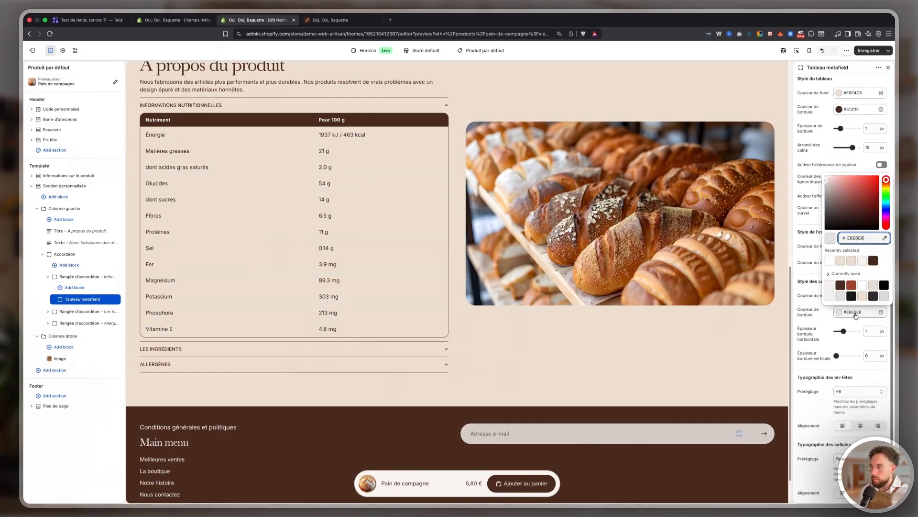
{"action": "left_click", "coordinate": [873, 260]}
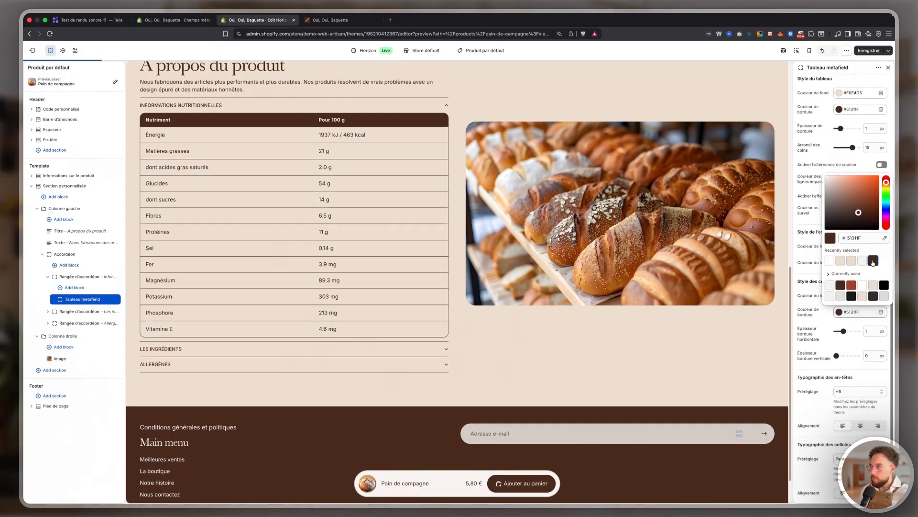
{"action": "left_click", "coordinate": [842, 356]}
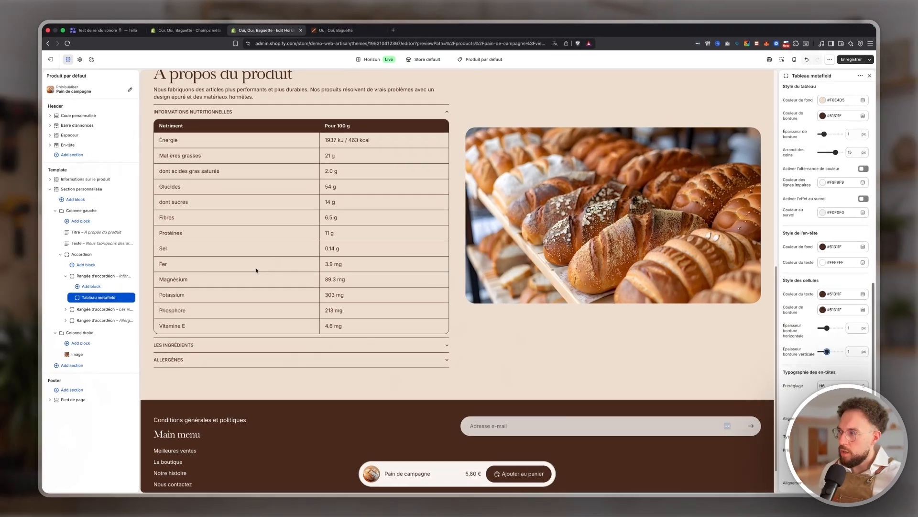
Set the vertical cell spacing on desktop to 10 px.
{"action": "scroll", "coordinate": [823, 363], "scroll_direction": "up", "scroll_amount": 3}
{"action": "scroll", "coordinate": [803, 359], "scroll_direction": "up", "scroll_amount": 4}
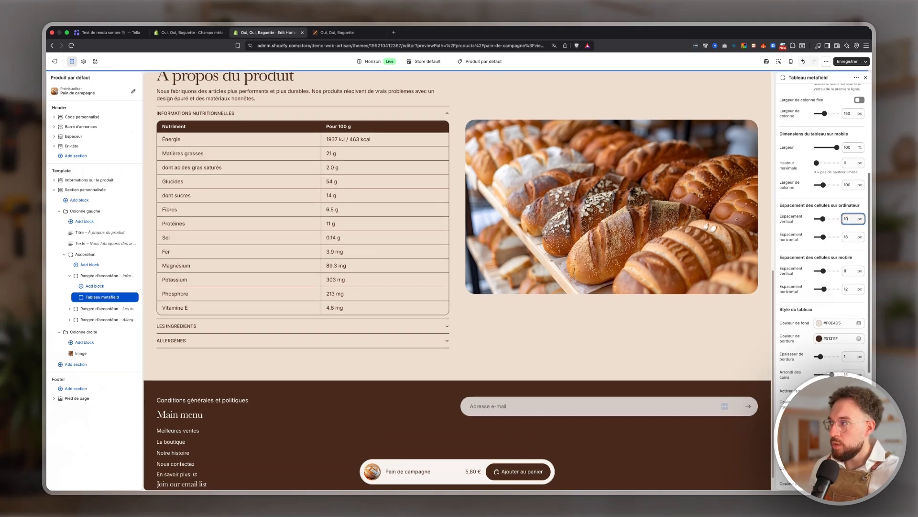
{"action": "key", "text": "Up"}
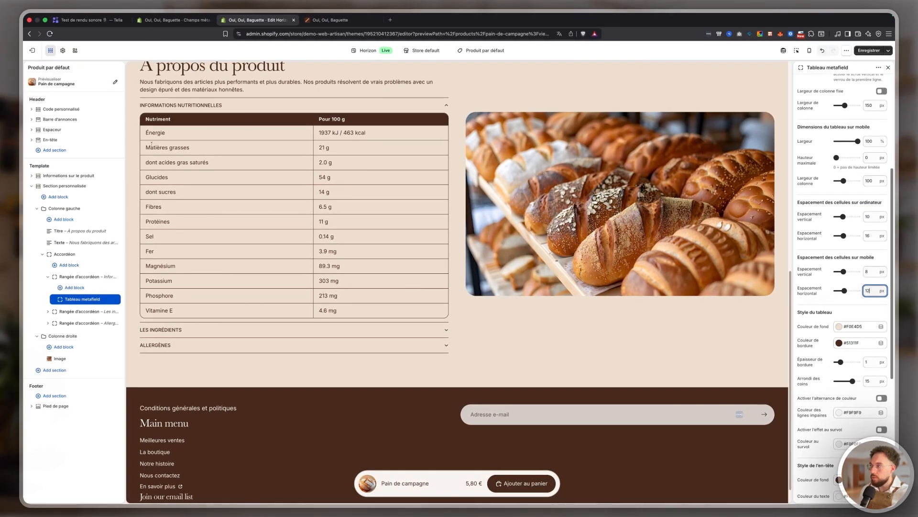
Set the header typography preset of the table to H5.
{"action": "scroll", "coordinate": [816, 376], "scroll_direction": "down", "scroll_amount": 5}
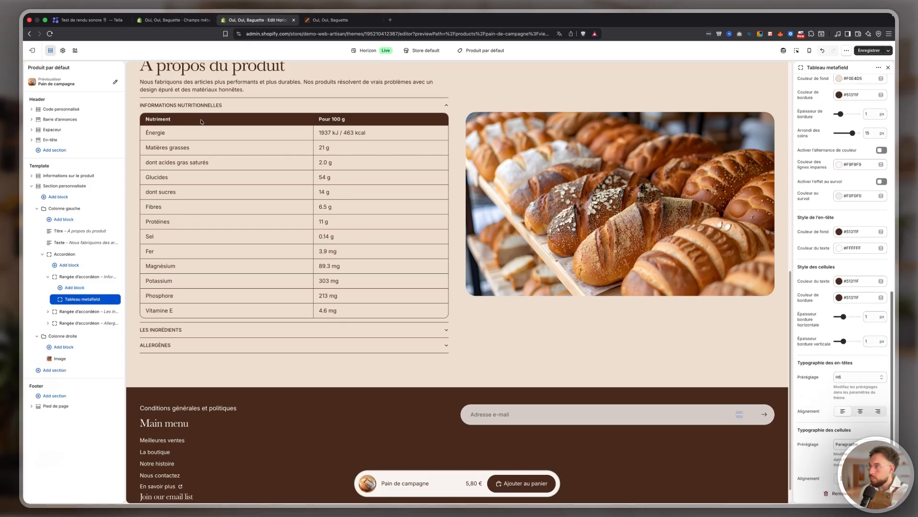
{"action": "left_click", "coordinate": [849, 377]}
{"action": "left_click", "coordinate": [846, 361]}
{"action": "left_click", "coordinate": [847, 377]}
{"action": "left_click", "coordinate": [847, 383]}
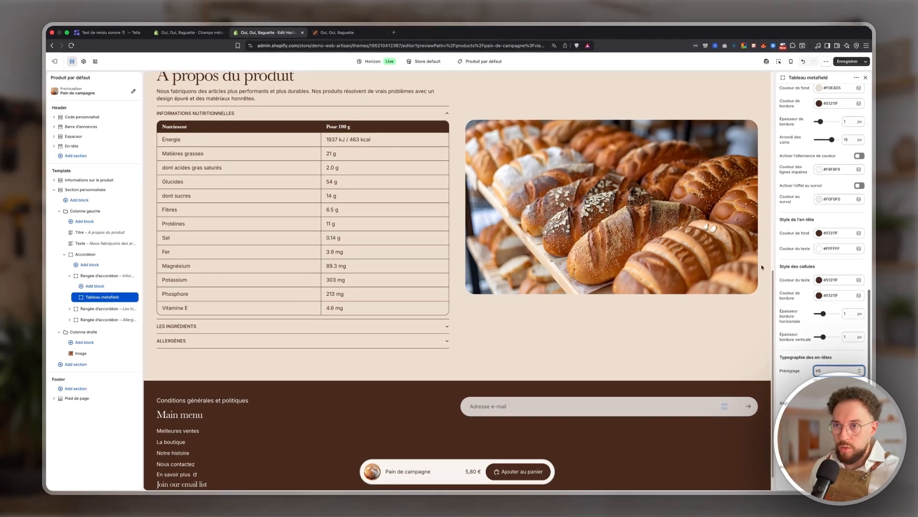
Set the table's background colour to white #FFFFFF and check the table in the preview.
{"action": "scroll", "coordinate": [822, 239], "scroll_direction": "up", "scroll_amount": 5}
{"action": "left_click", "coordinate": [833, 322]}
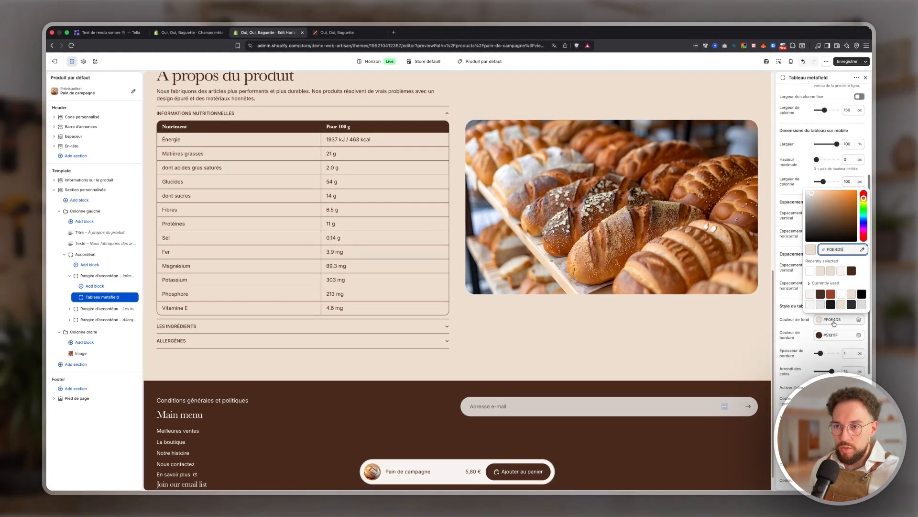
{"action": "left_click", "coordinate": [811, 271]}
{"action": "scroll", "coordinate": [285, 267], "scroll_direction": "up", "scroll_amount": 2}
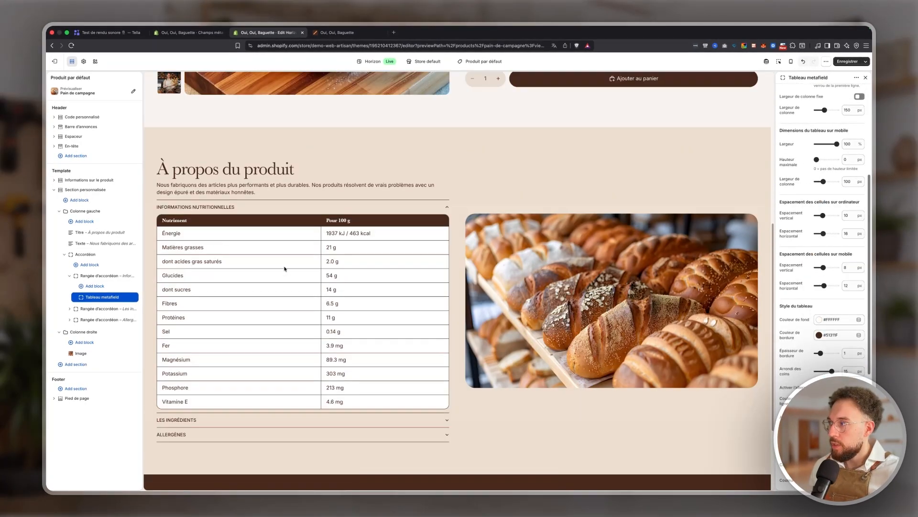
Disable opening the Informations nutritionnelles accordion row by default and save the template.
{"action": "left_click", "coordinate": [106, 275]}
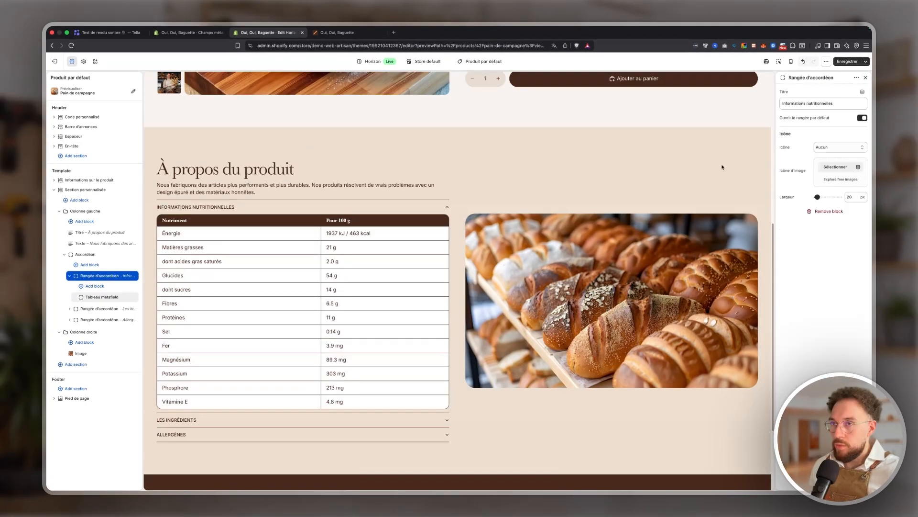
{"action": "left_click", "coordinate": [863, 118]}
{"action": "left_click", "coordinate": [847, 61]}
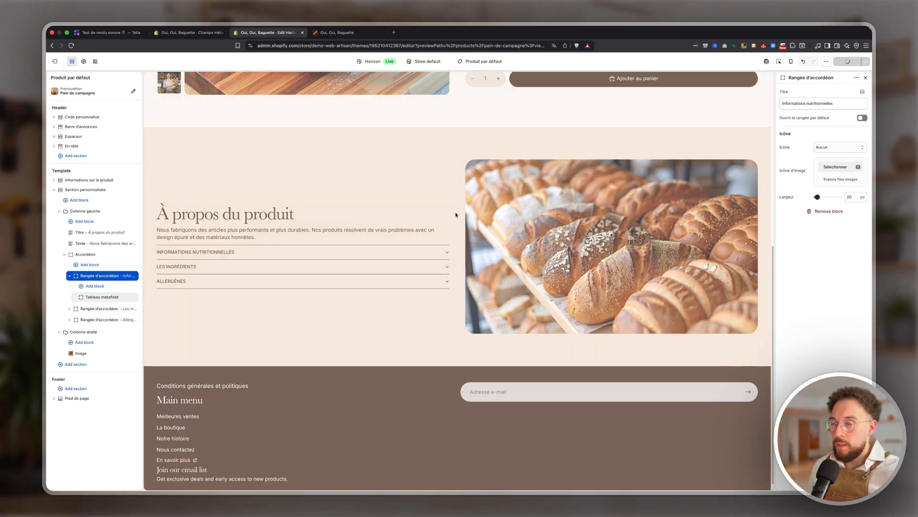
Expand the Informations nutritionnelles row in the preview and review the styled nutrition table.
{"action": "scroll", "coordinate": [443, 261], "scroll_direction": "up", "scroll_amount": 2}
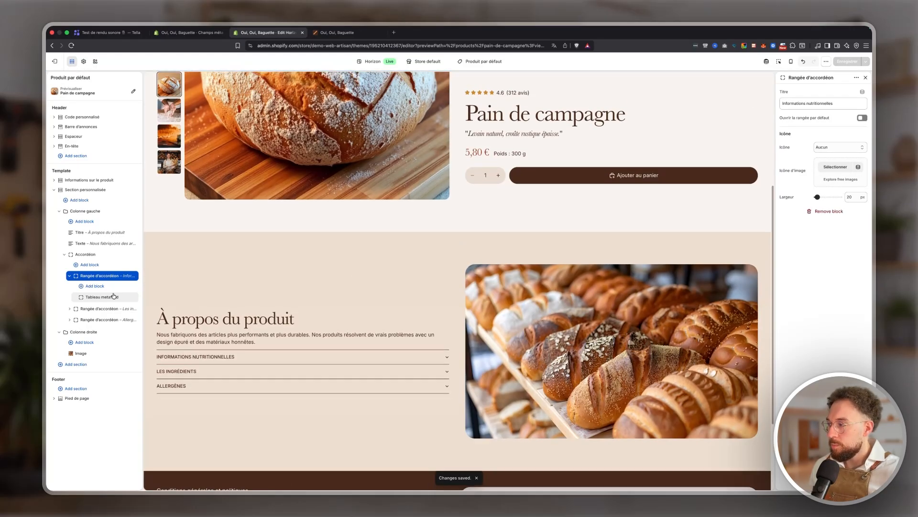
{"action": "left_click", "coordinate": [198, 355]}
{"action": "scroll", "coordinate": [467, 410], "scroll_direction": "down", "scroll_amount": 3}
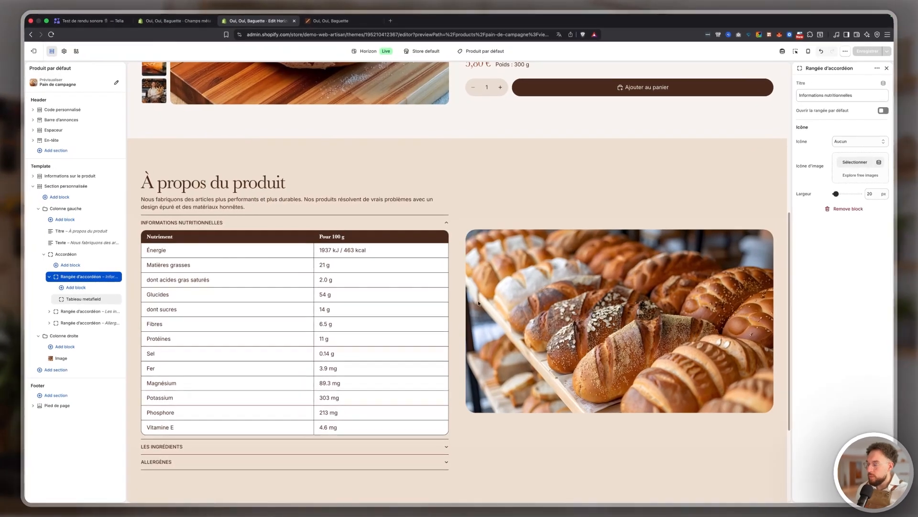
{"action": "scroll", "coordinate": [444, 268], "scroll_direction": "up", "scroll_amount": 6}
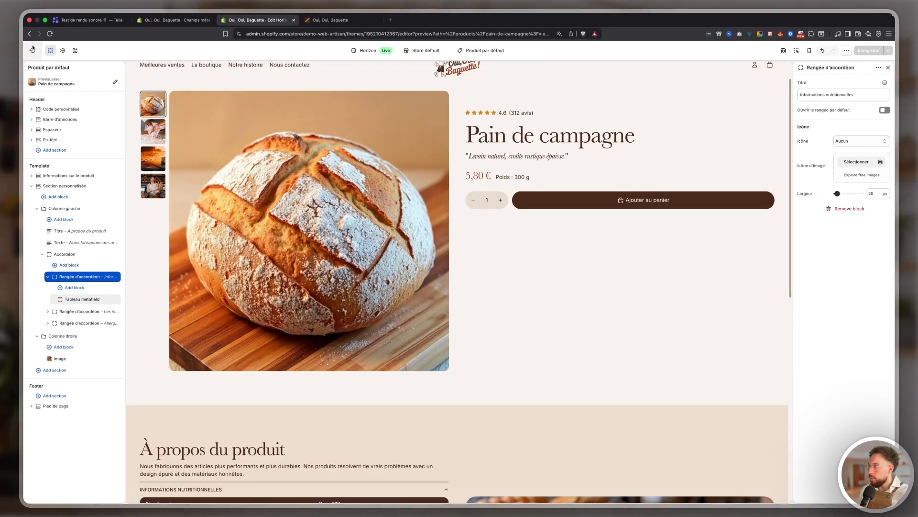
Preview the template with the Tablier product and expand the accordion row to check the styled size table.
{"action": "left_click", "coordinate": [80, 94]}
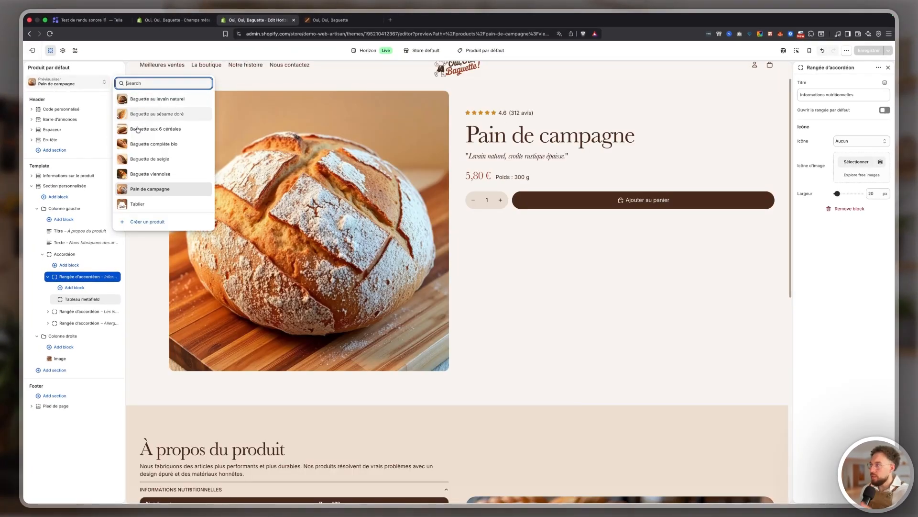
{"action": "left_click", "coordinate": [139, 204]}
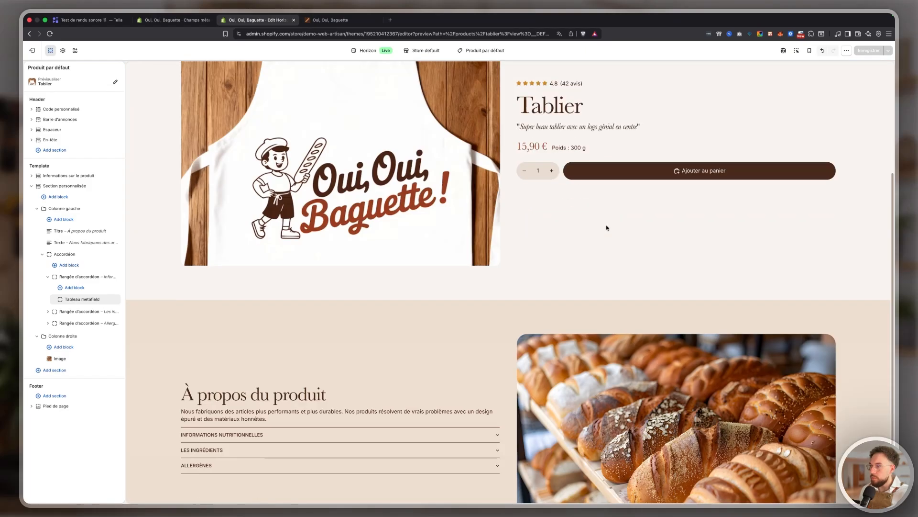
{"action": "scroll", "coordinate": [430, 302], "scroll_direction": "down", "scroll_amount": 2}
{"action": "left_click", "coordinate": [432, 345]}
{"action": "scroll", "coordinate": [359, 349], "scroll_direction": "down", "scroll_amount": 2}
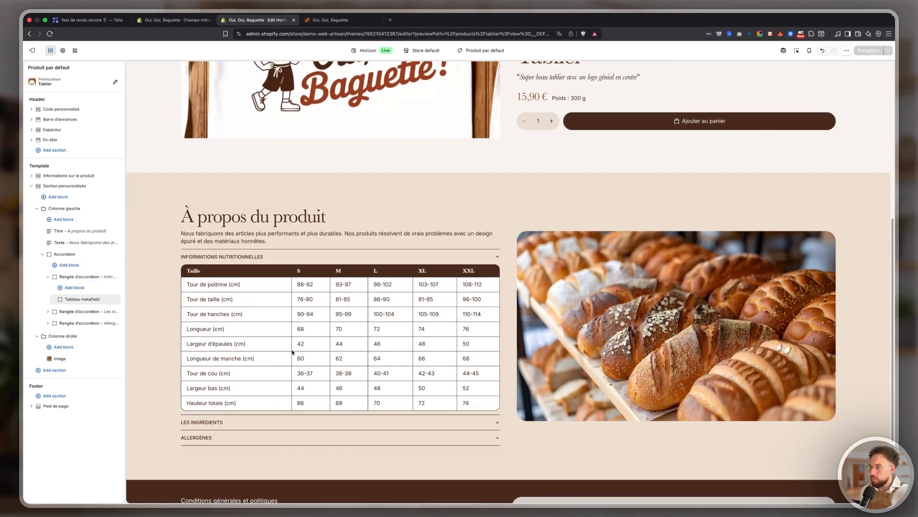
Switch the preview back to Pain de campagne in mobile view and examine the nutrition table.
{"action": "scroll", "coordinate": [293, 353], "scroll_direction": "up", "scroll_amount": 7}
{"action": "left_click", "coordinate": [76, 82]}
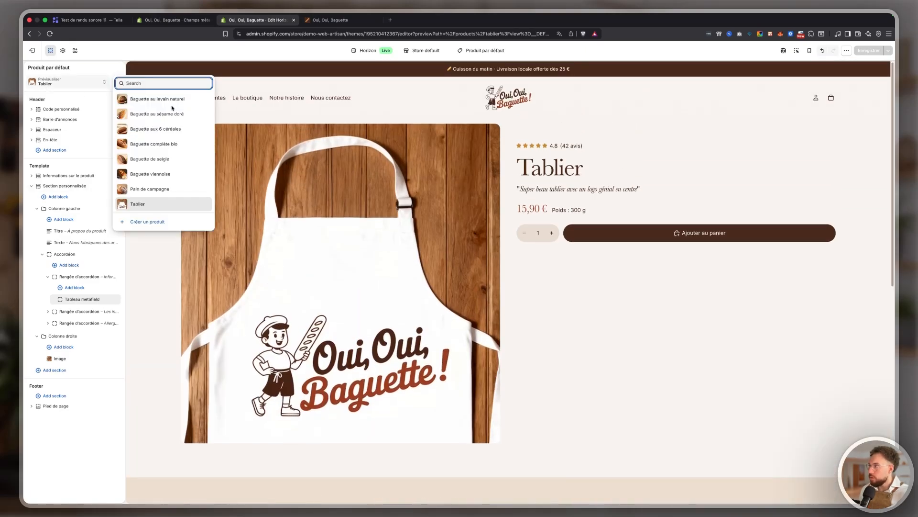
{"action": "left_click", "coordinate": [158, 189]}
{"action": "left_click", "coordinate": [810, 50]}
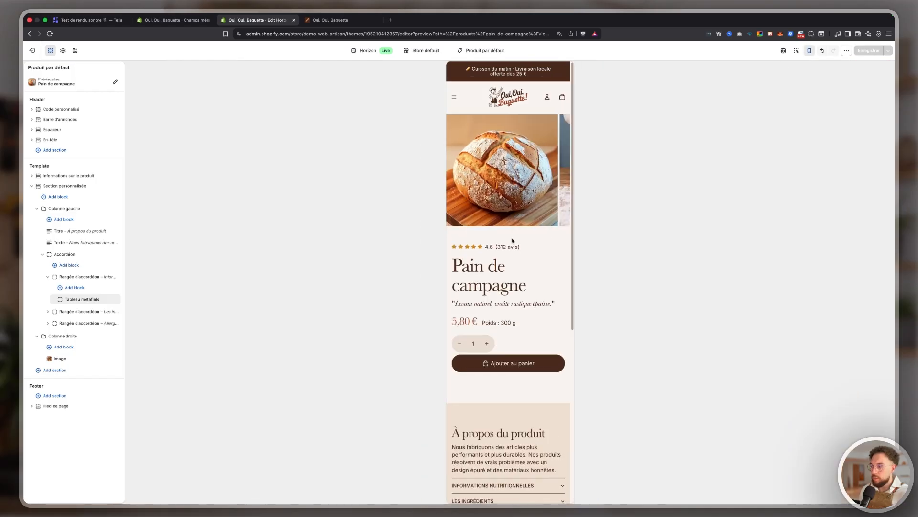
{"action": "scroll", "coordinate": [511, 247], "scroll_direction": "down", "scroll_amount": 5}
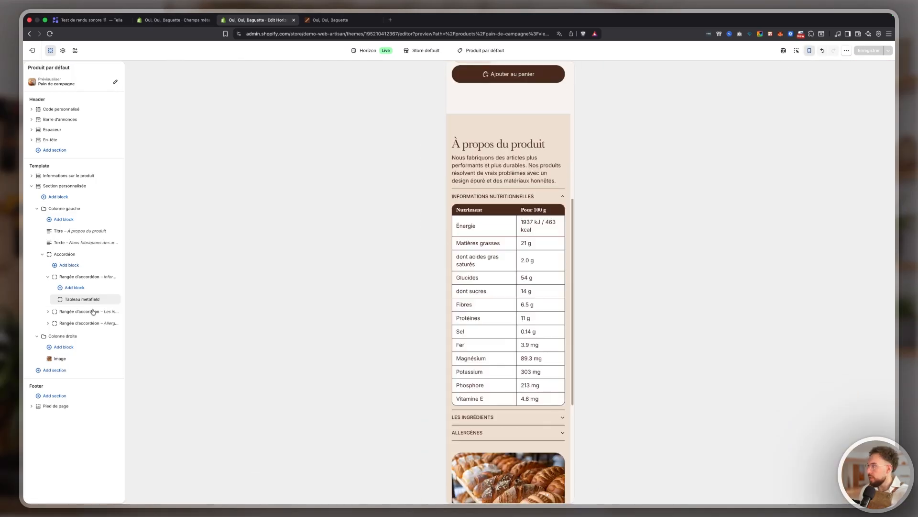
Set the Tableau metafield block's cell typography preset to Personnalisé with a text size of 14px.
{"action": "left_click", "coordinate": [110, 300]}
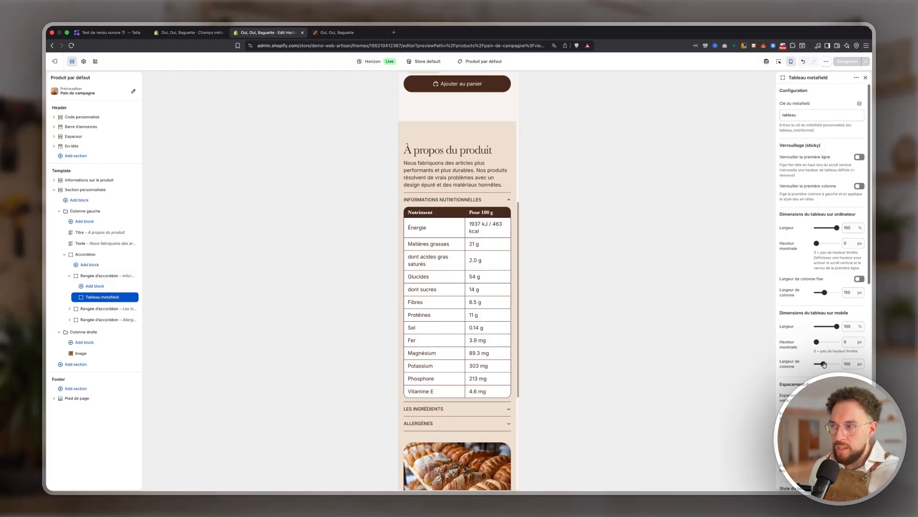
{"action": "scroll", "coordinate": [821, 313], "scroll_direction": "down", "scroll_amount": 10}
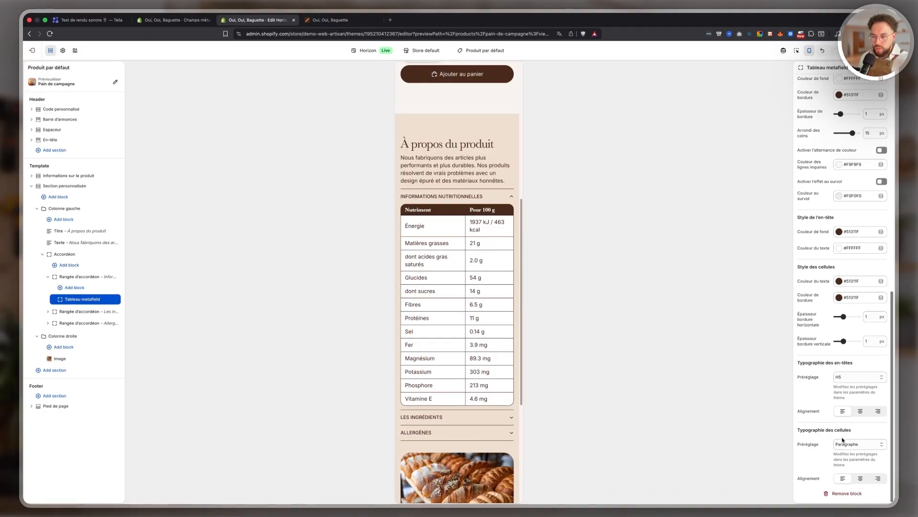
{"action": "left_click", "coordinate": [845, 444]}
{"action": "left_click", "coordinate": [849, 492]}
{"action": "scroll", "coordinate": [847, 459], "scroll_direction": "down", "scroll_amount": 3}
{"action": "left_click", "coordinate": [846, 447]}
{"action": "left_click", "coordinate": [847, 452]}
{"action": "left_click", "coordinate": [439, 195]}
{"action": "left_click", "coordinate": [850, 445]}
{"action": "left_click", "coordinate": [848, 436]}
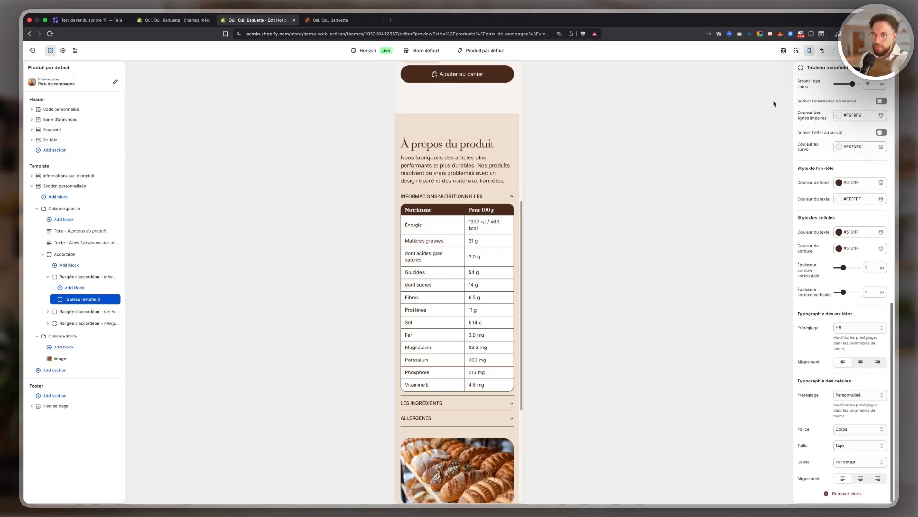
Return the preview to desktop view and expand the Informations nutritionnelles row to check the cell text.
{"action": "left_click", "coordinate": [809, 50]}
{"action": "left_click", "coordinate": [257, 241]}
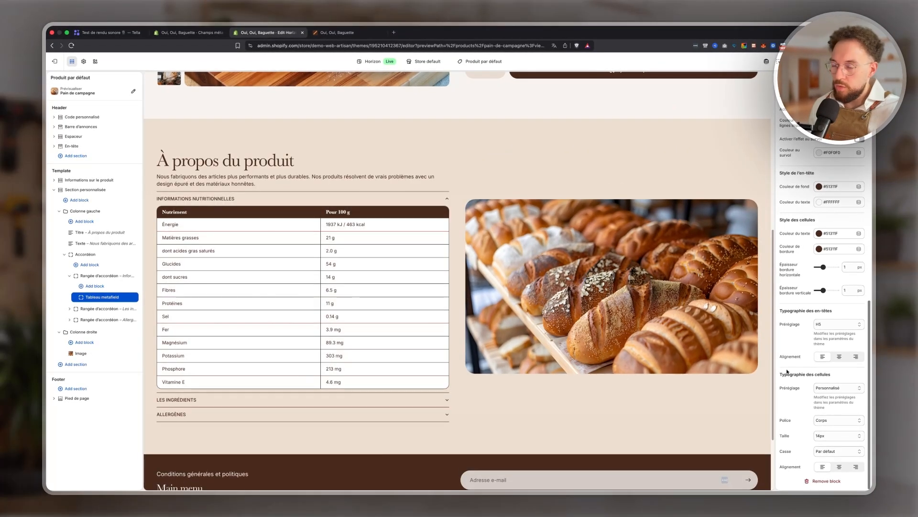
Set the cell text size to 16px and expand the nutrition row in the mobile preview to check it.
{"action": "left_click", "coordinate": [840, 436]}
{"action": "left_click", "coordinate": [839, 443]}
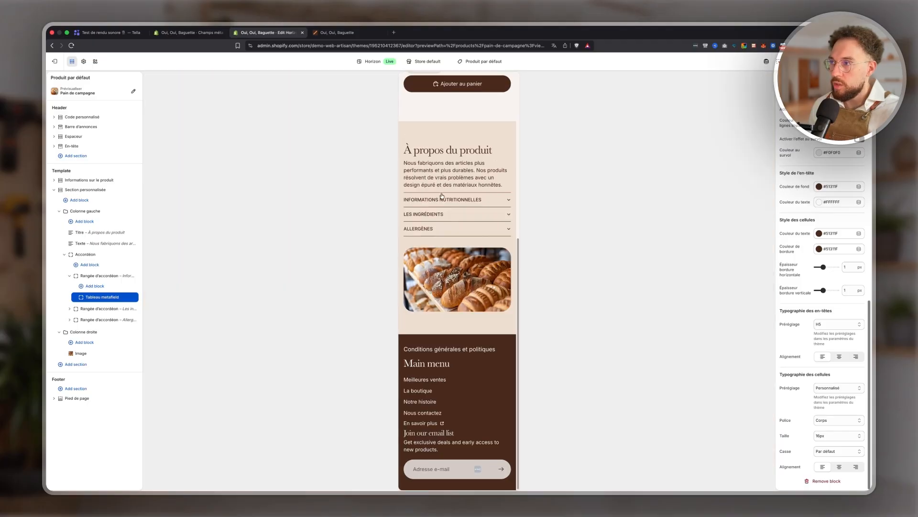
{"action": "left_click", "coordinate": [442, 200]}
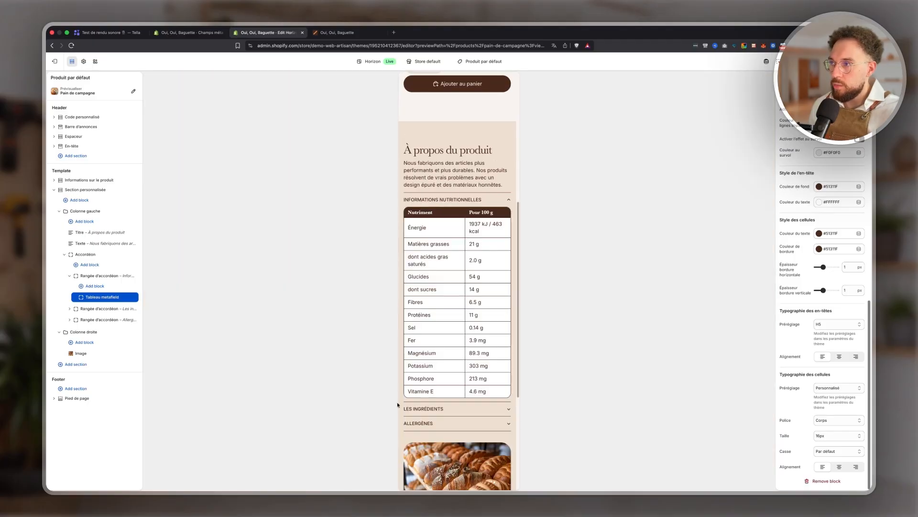